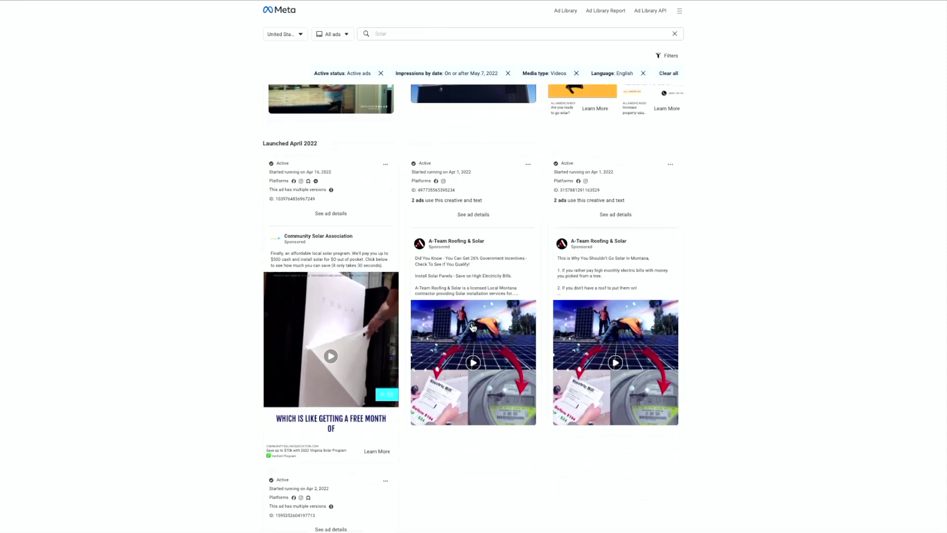
Highlight the middle ad's start date and bring up Save Video As for the A-Team Roofing & Solar video
drag(472, 174, 453, 174)
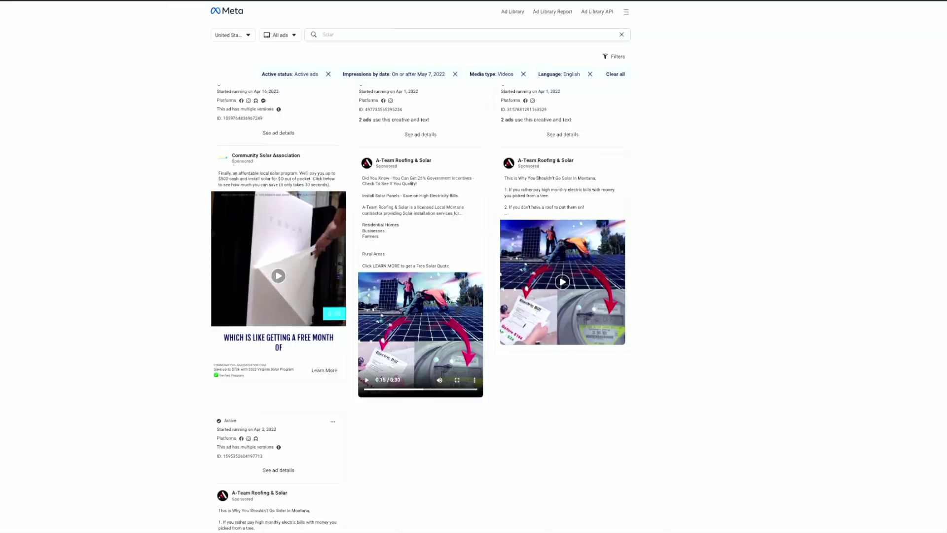
right_click(432, 305)
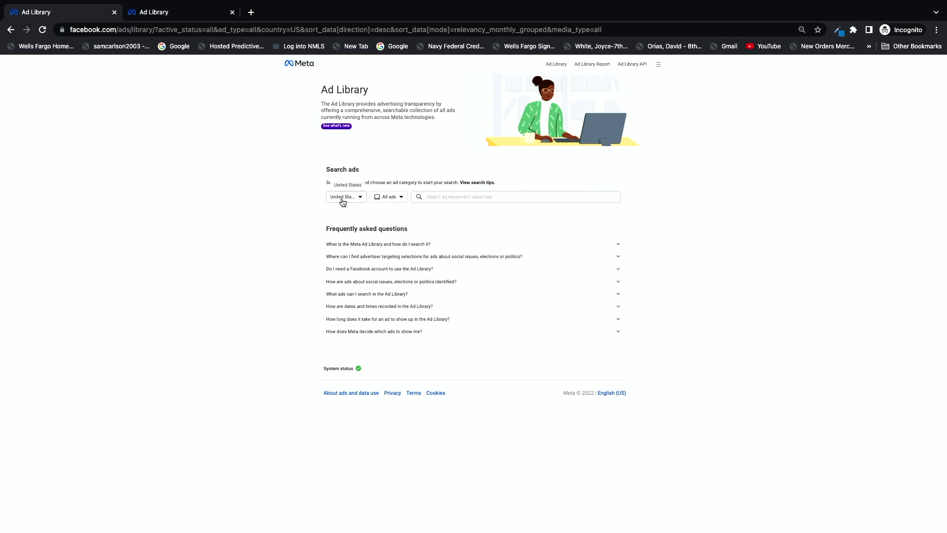
click(393, 200)
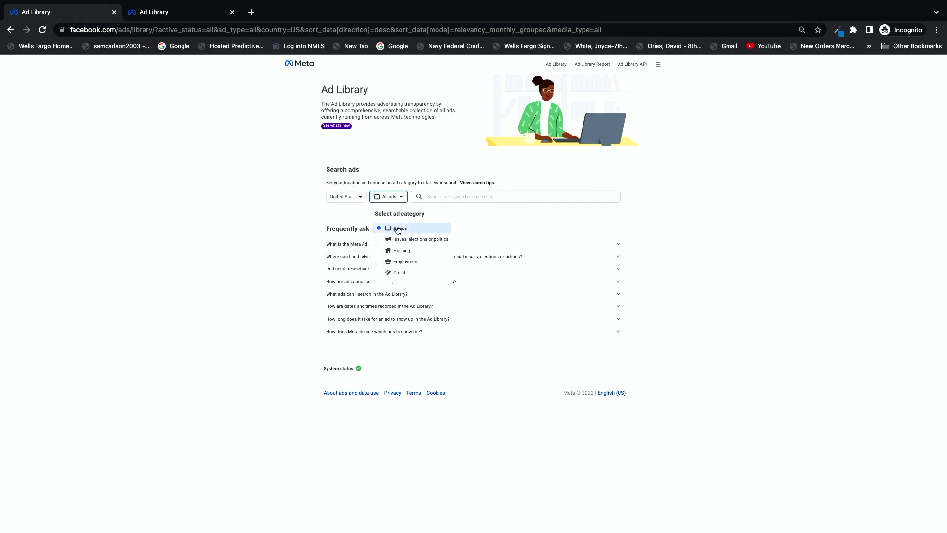
click(449, 197)
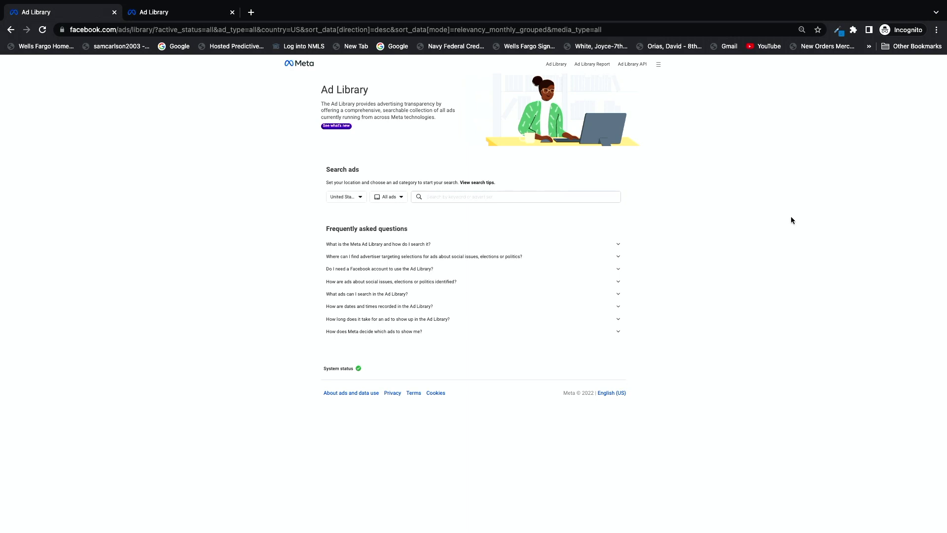
text(Solar)
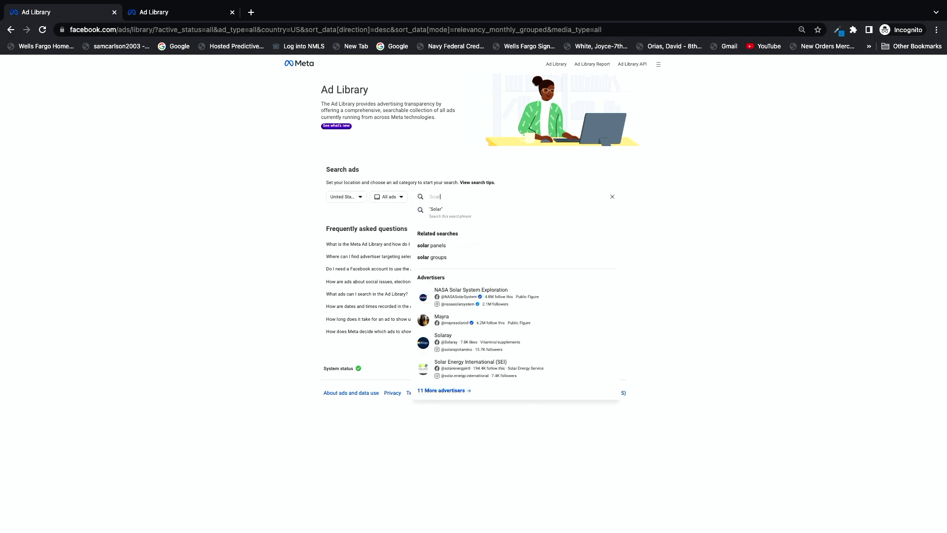
Submit the Solar keyword search for all US ads and bring up the search filters
key(Return)
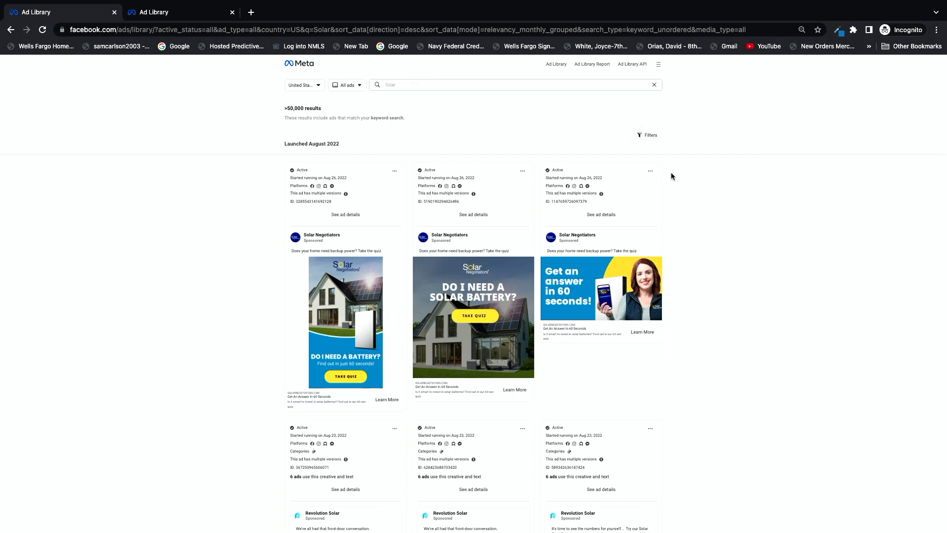
click(651, 136)
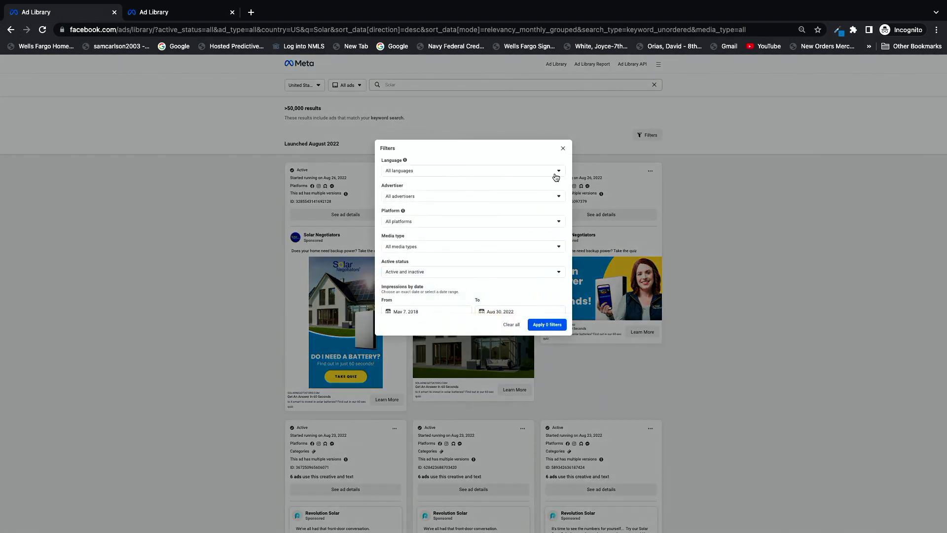
Set the Language filter to English, leaving the advertiser filter unchanged
click(517, 173)
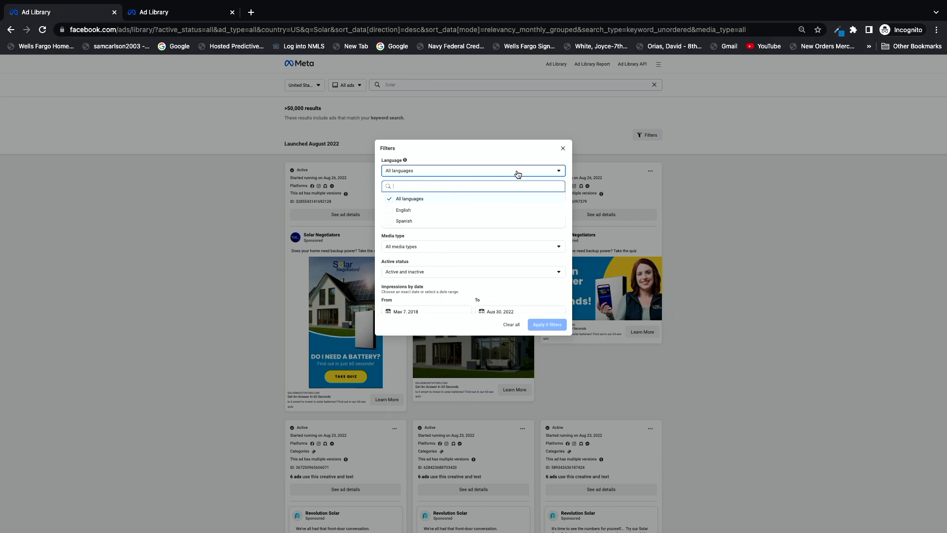
click(390, 211)
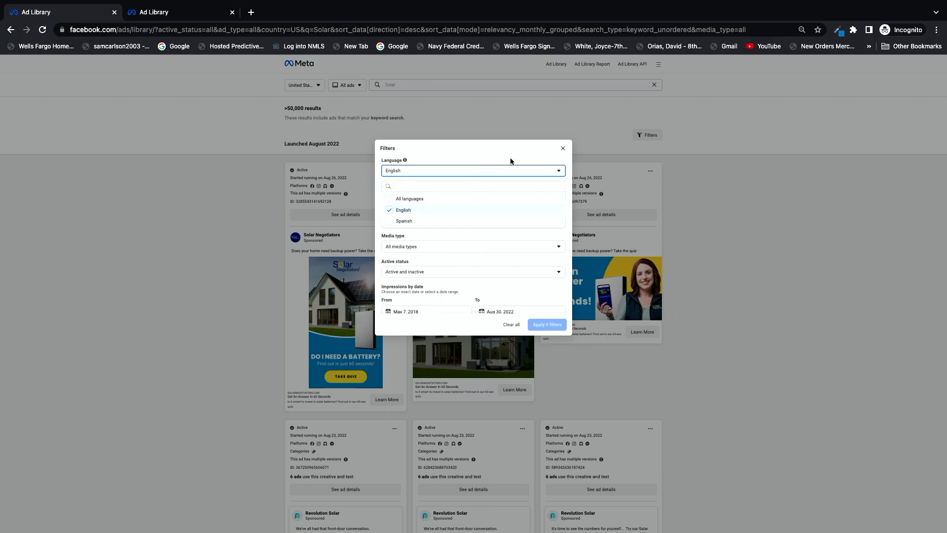
click(526, 173)
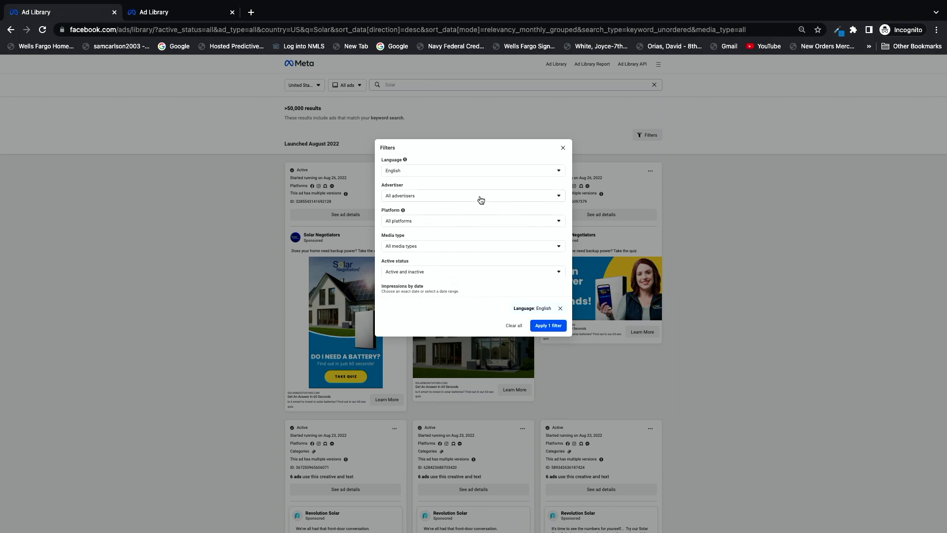
click(504, 199)
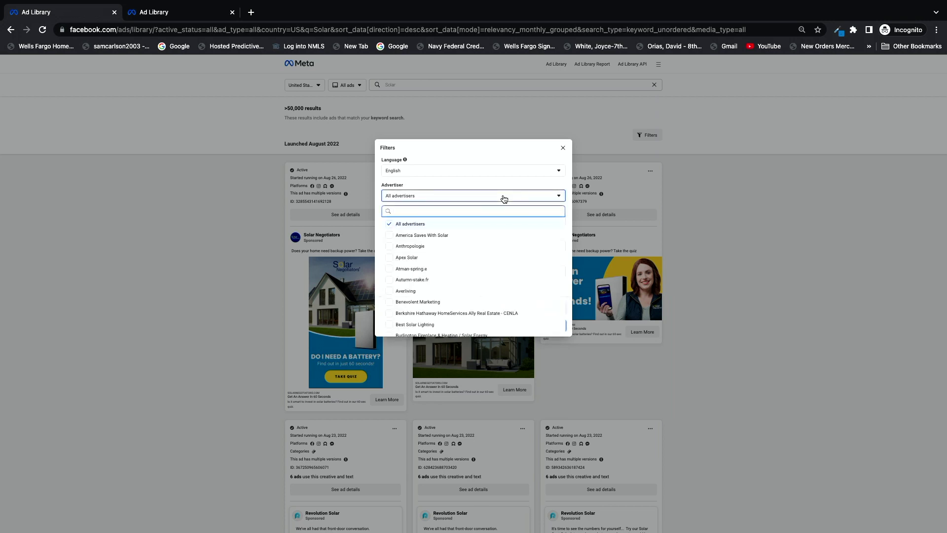
click(471, 191)
scroll(493, 222, down, 1)
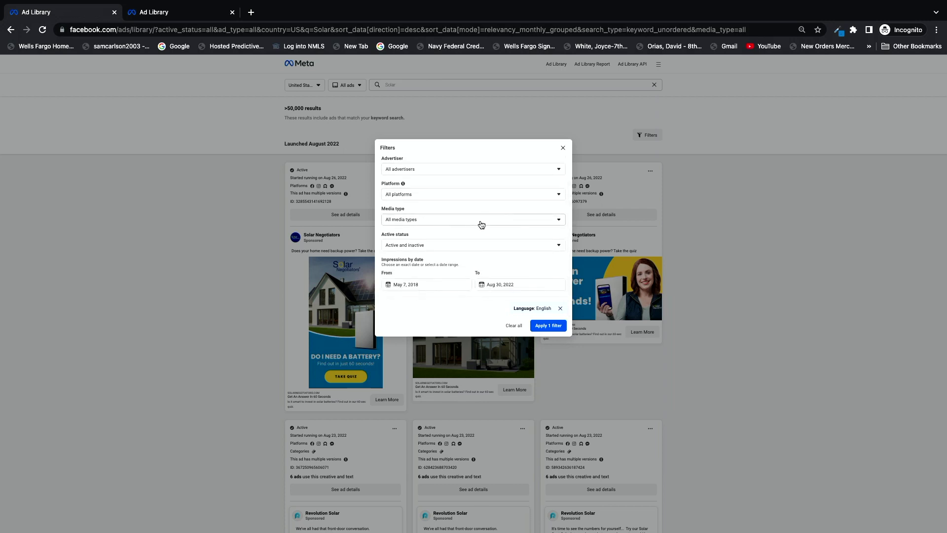
Limit Media type to Videos and Active status to Active ads
click(486, 223)
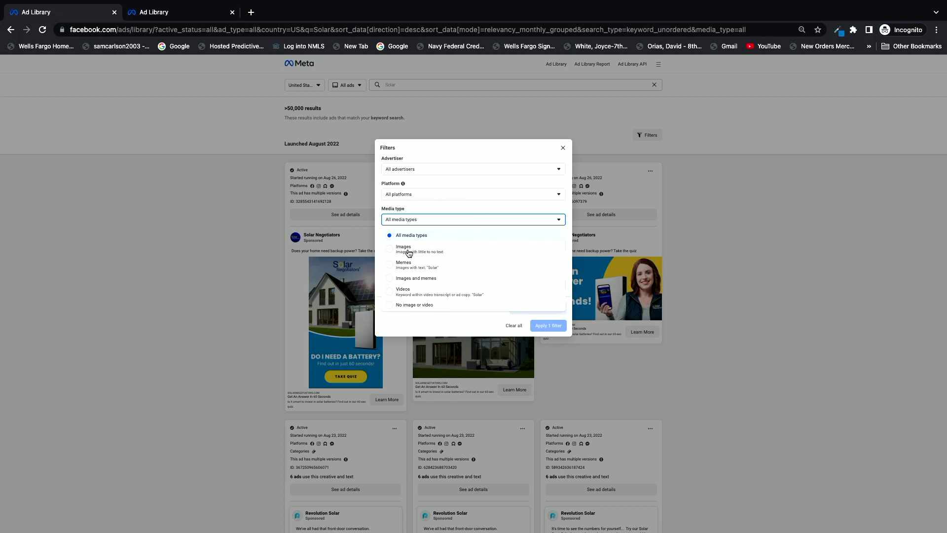
click(390, 293)
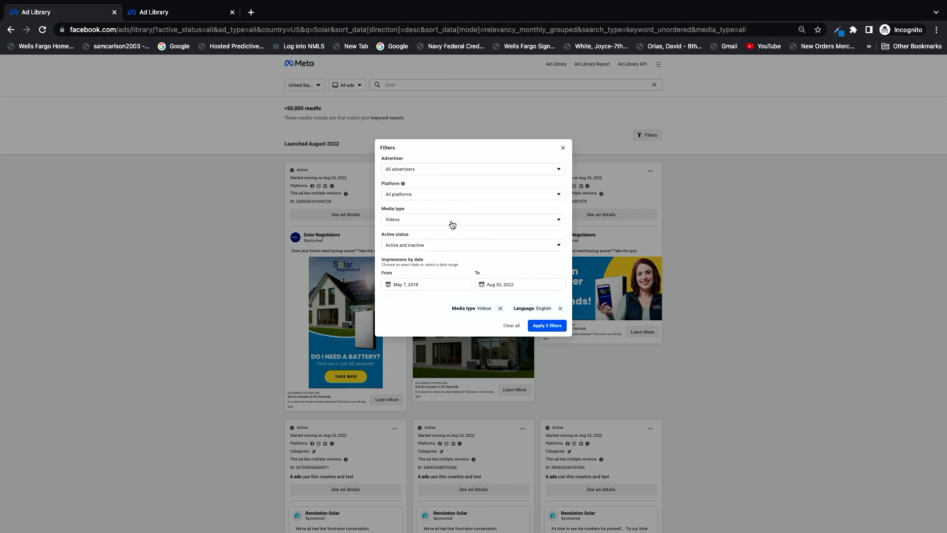
click(516, 247)
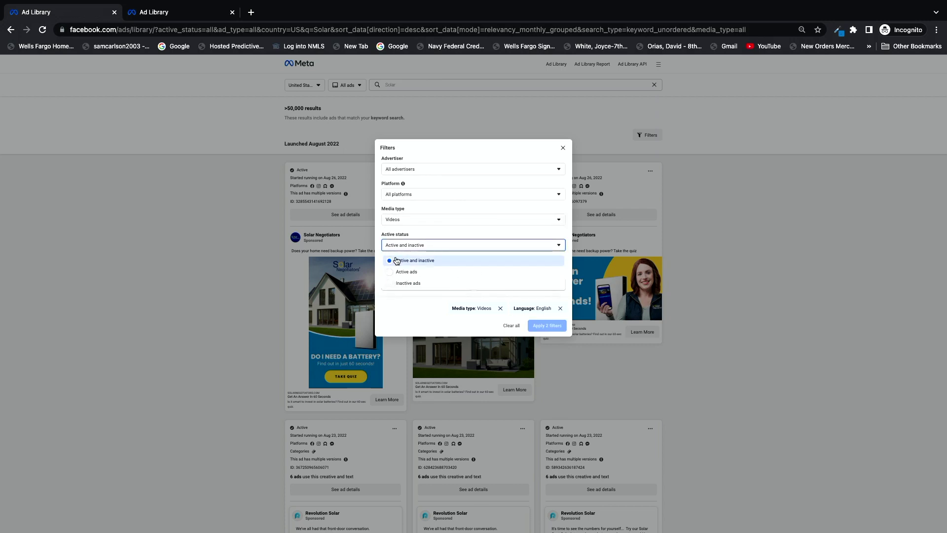
click(390, 272)
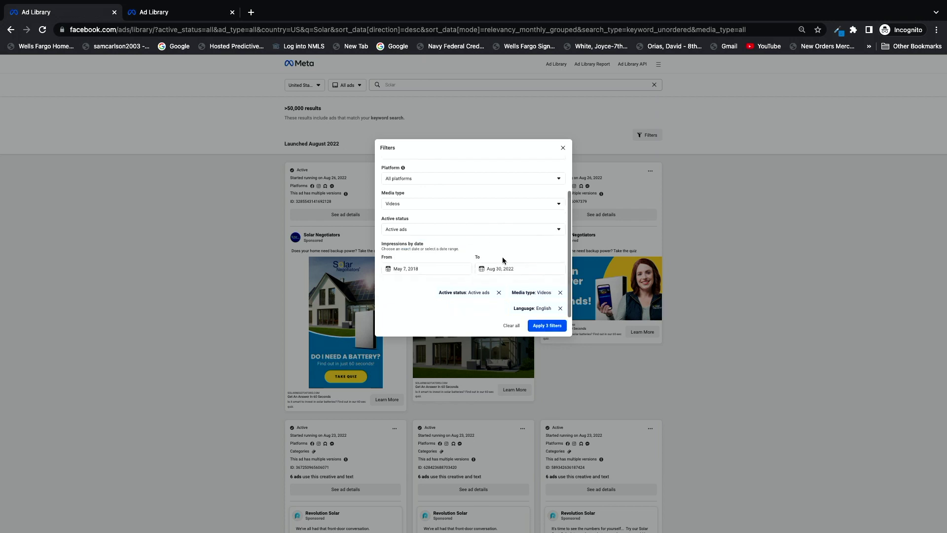
Set the impressions From date to May 7, 2022 and apply the four filters
click(421, 268)
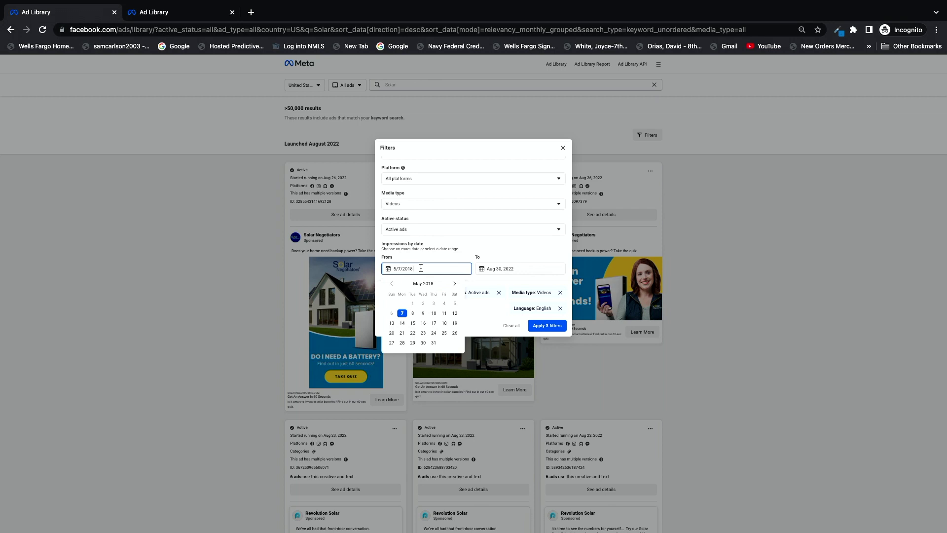
text(22)
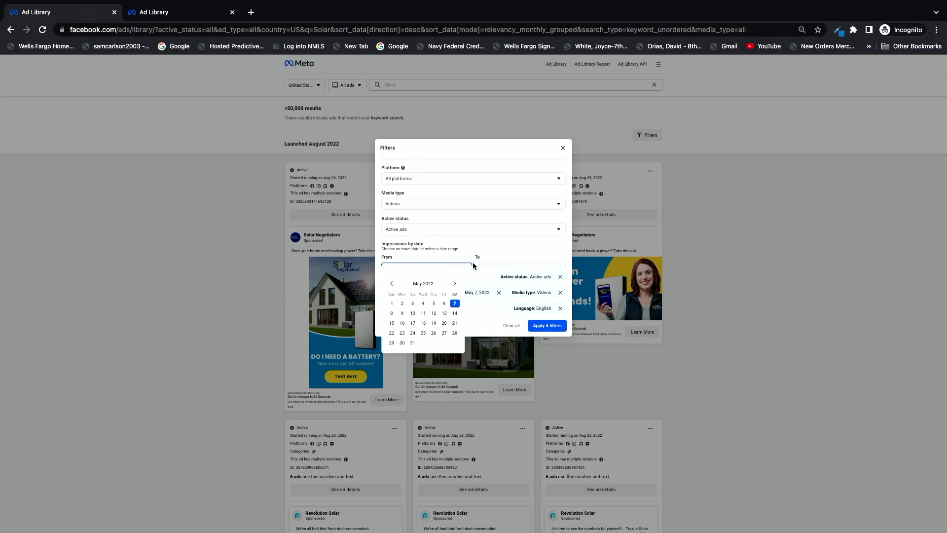
click(495, 251)
scroll(489, 249, down, 1)
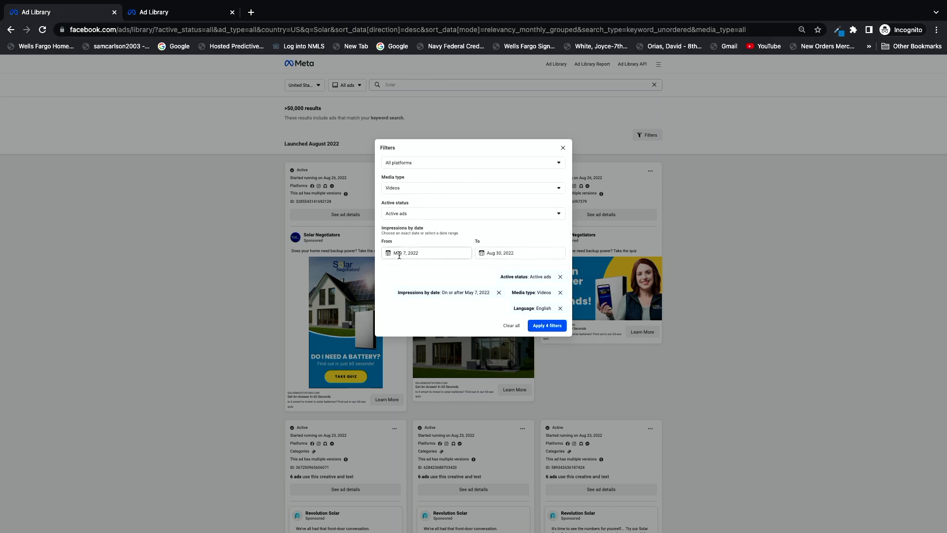
click(479, 253)
click(546, 326)
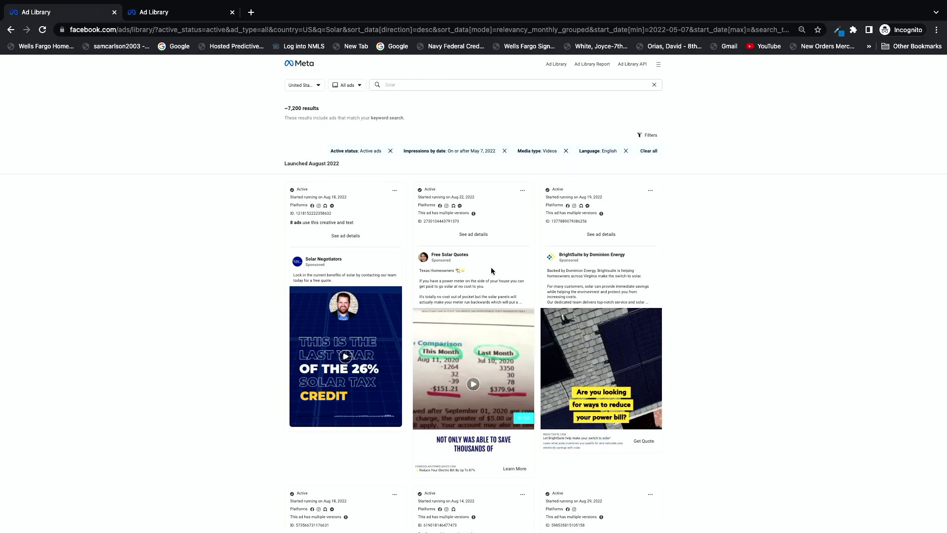
Select the Free Solar Quotes ad's start date and opening line, then expand its full text
drag(482, 200, 422, 198)
drag(464, 271, 423, 272)
click(459, 286)
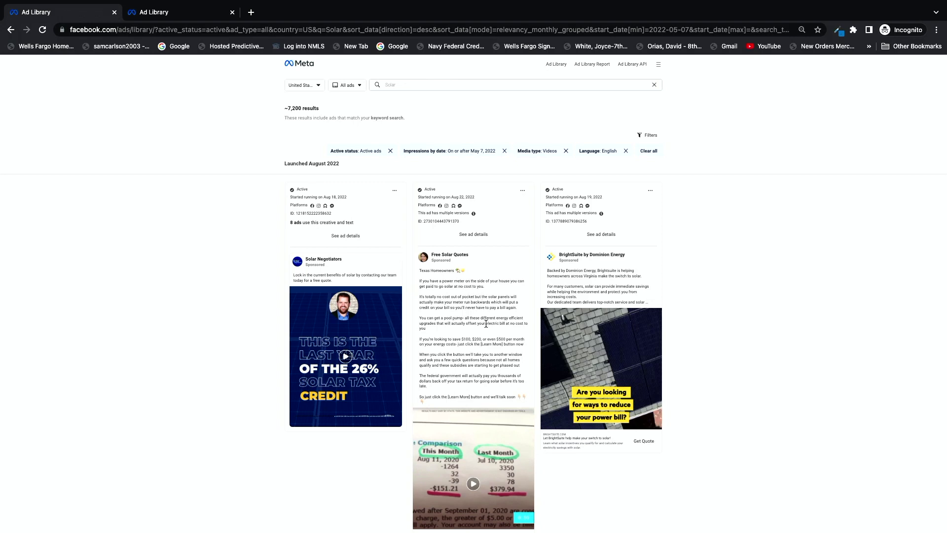
Scroll the results down to the A-Team Roofing & Solar hail-storm roofing ads
scroll(486, 323, down, 6)
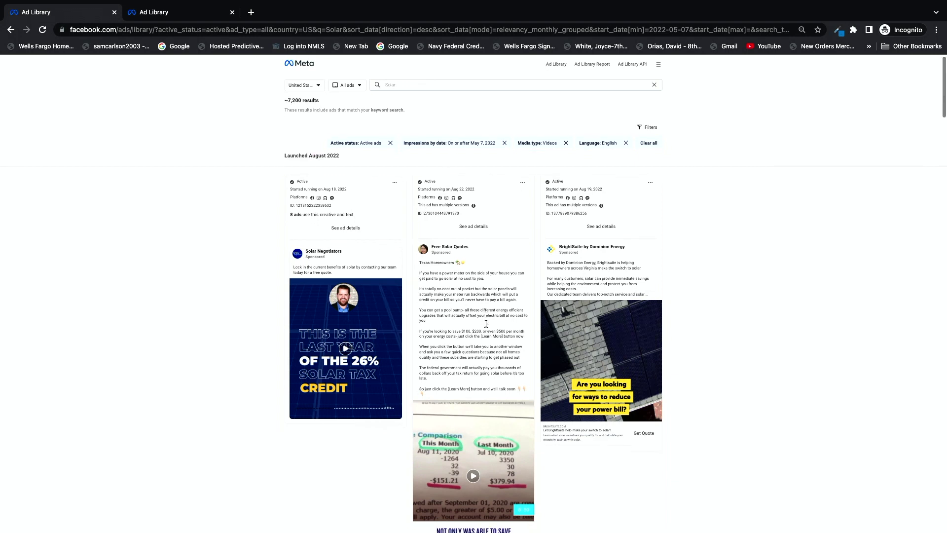
scroll(485, 324, down, 6)
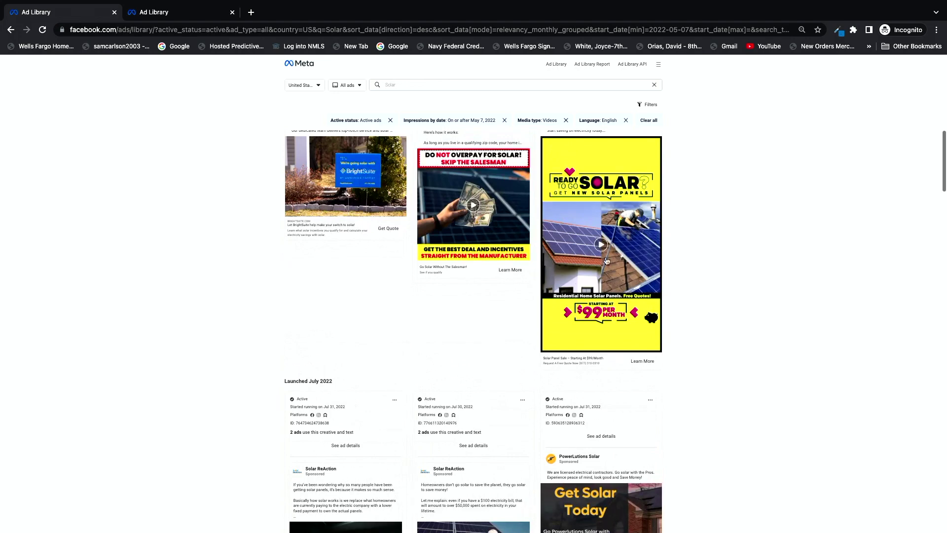
scroll(454, 339, down, 15)
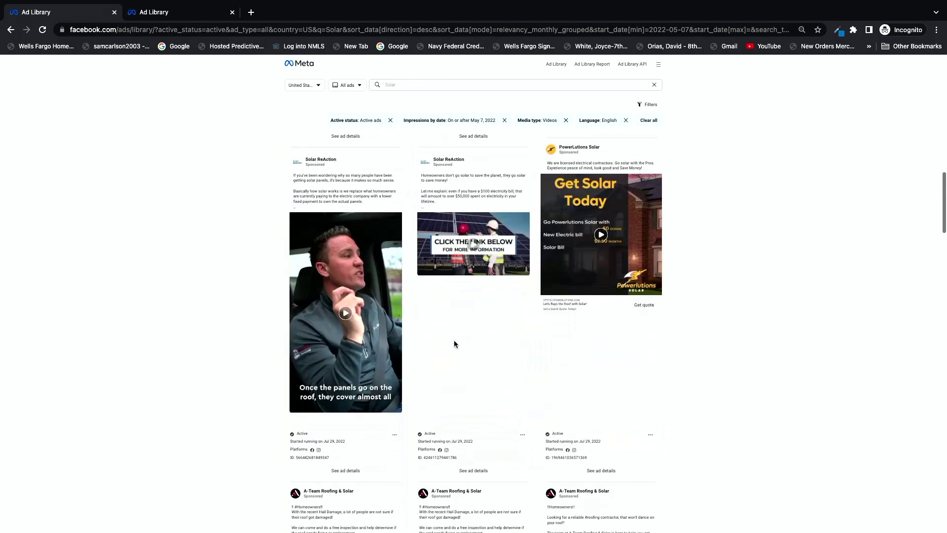
scroll(454, 341, down, 10)
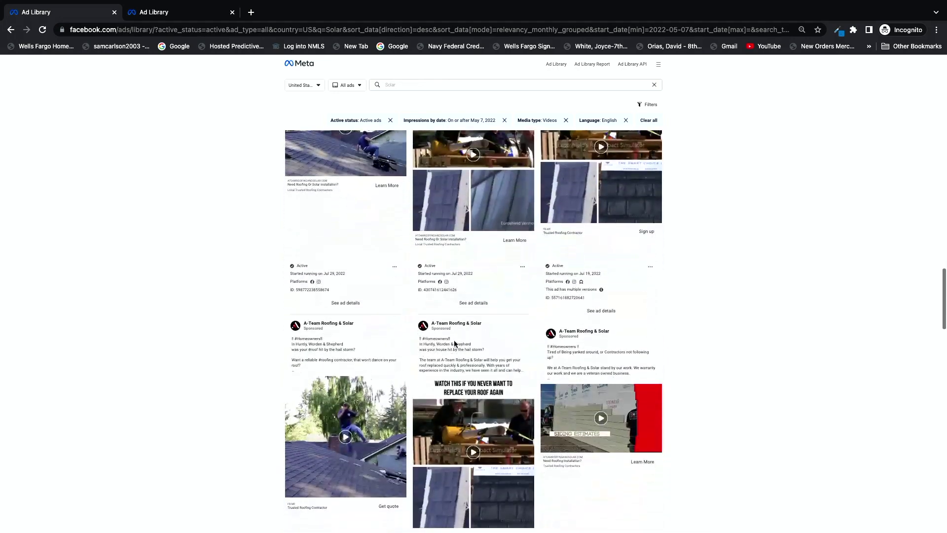
scroll(454, 345, up, 3)
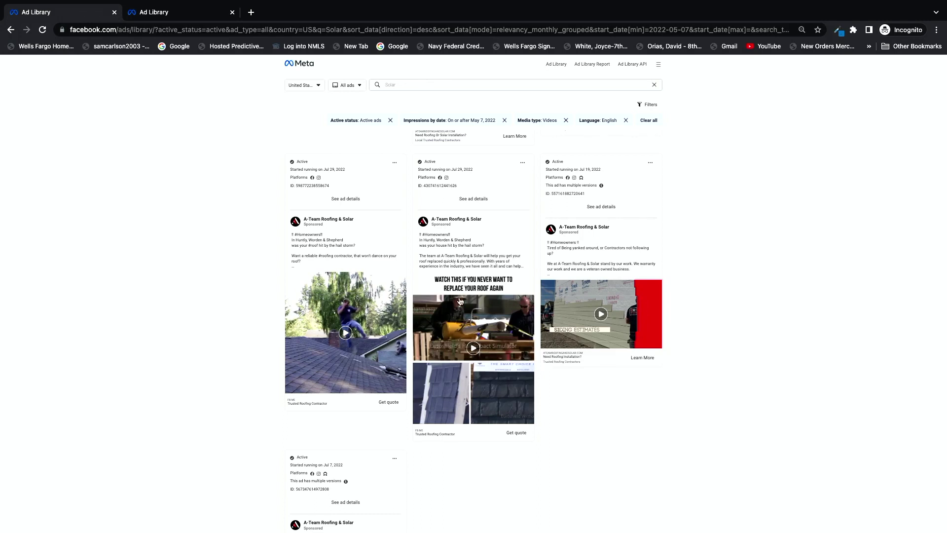
Play the roof-replacement ad's video, then scroll down to the April 2022 ads
click(473, 348)
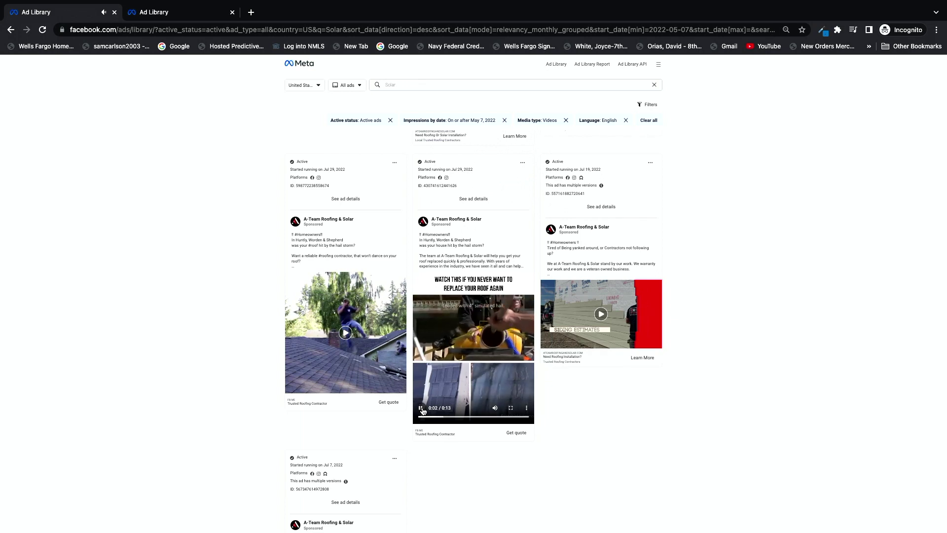
scroll(424, 411, down, 2)
scroll(423, 412, down, 7)
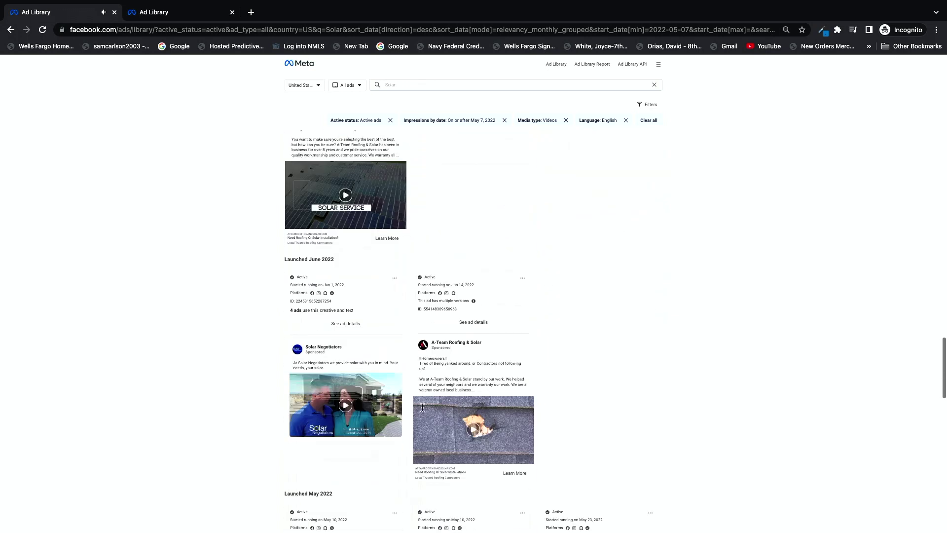
scroll(423, 412, down, 7)
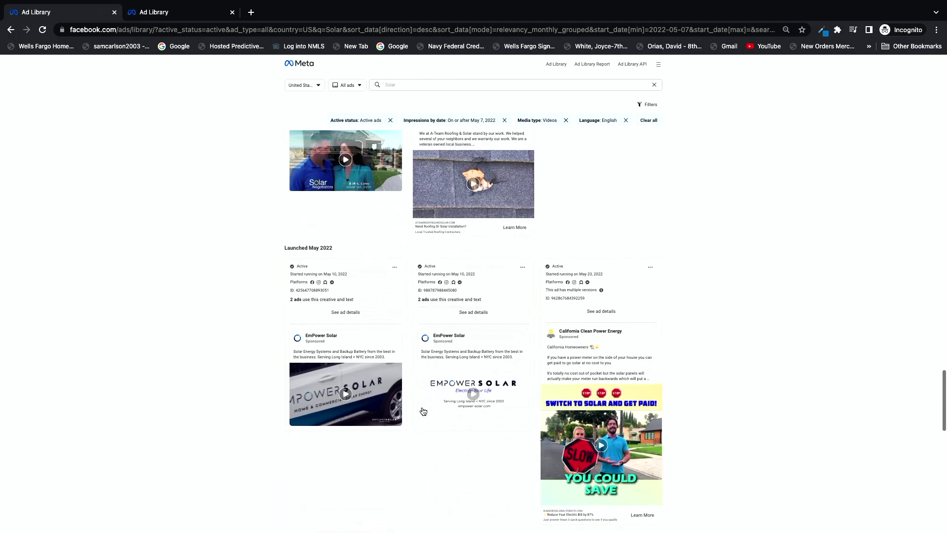
scroll(423, 411, down, 5)
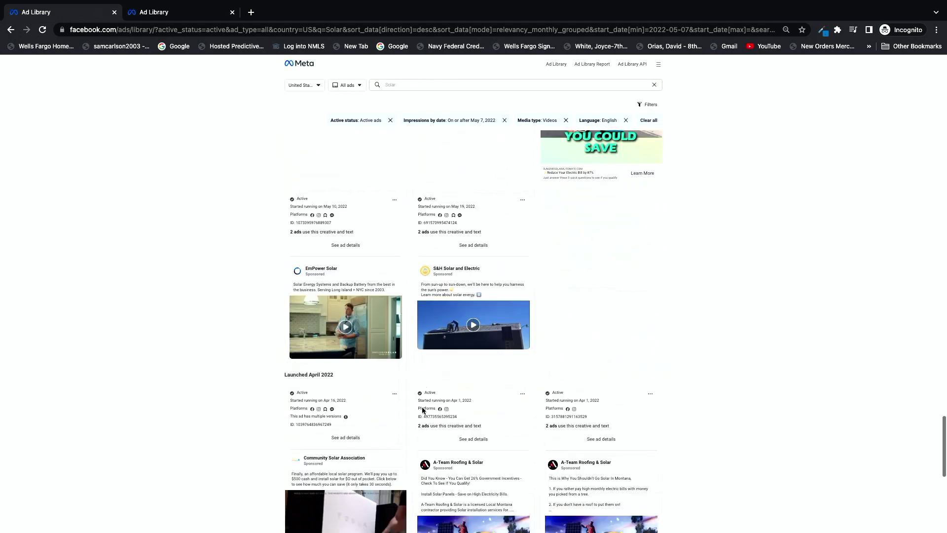
scroll(422, 407, down, 4)
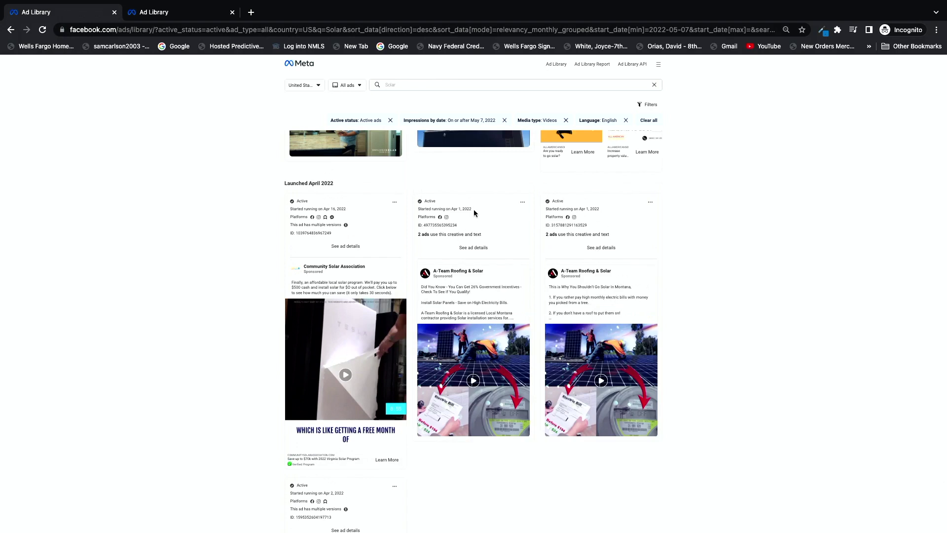
Highlight the Apr 1, 2022 start date and play the A-Team solar incentives video
drag(452, 211, 450, 210)
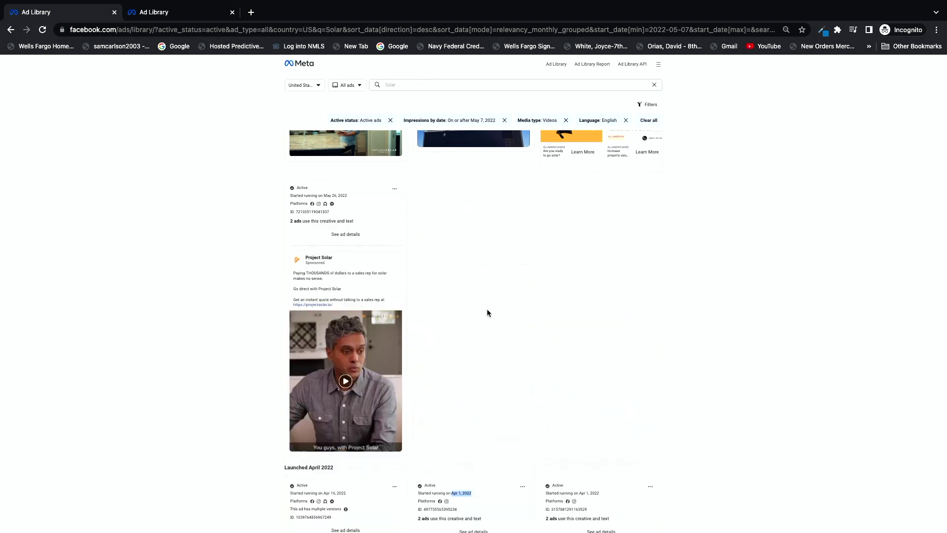
scroll(486, 308, down, 5)
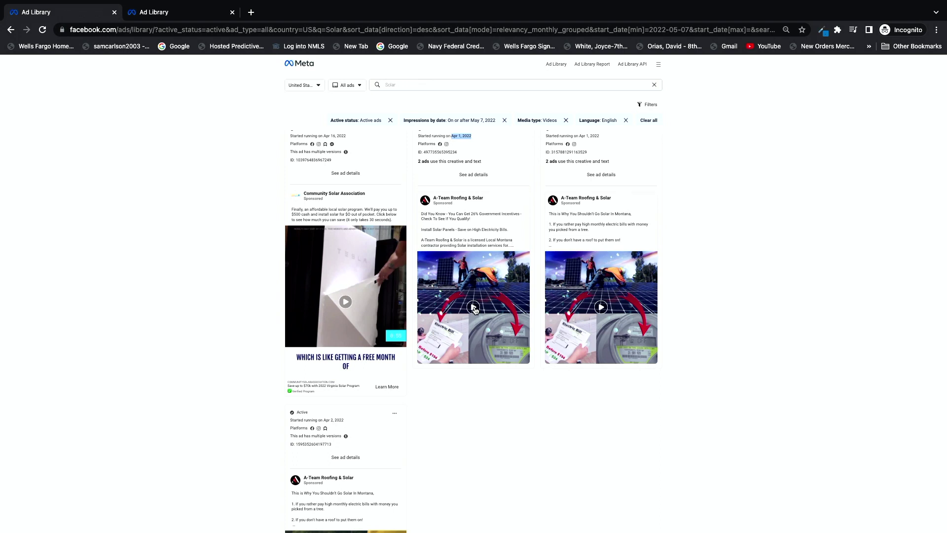
click(473, 307)
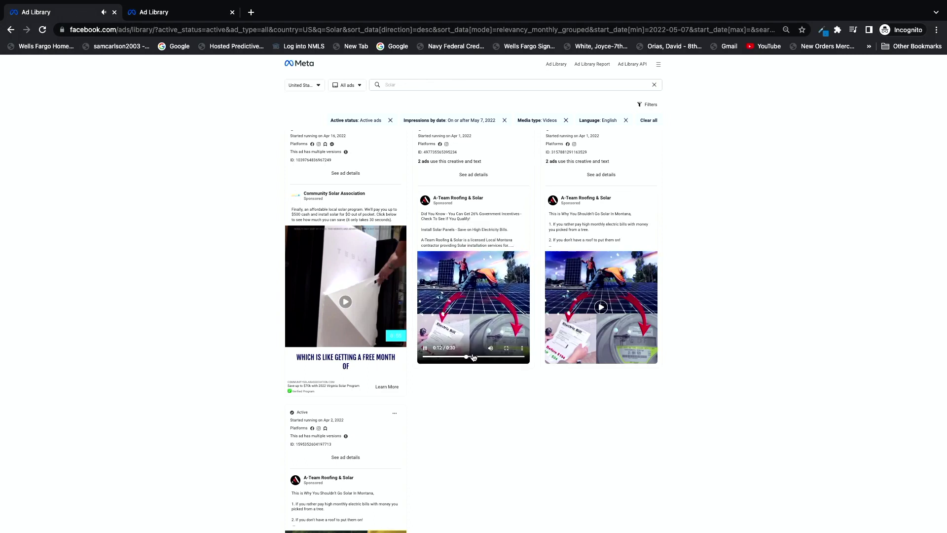
mouse_move(428, 356)
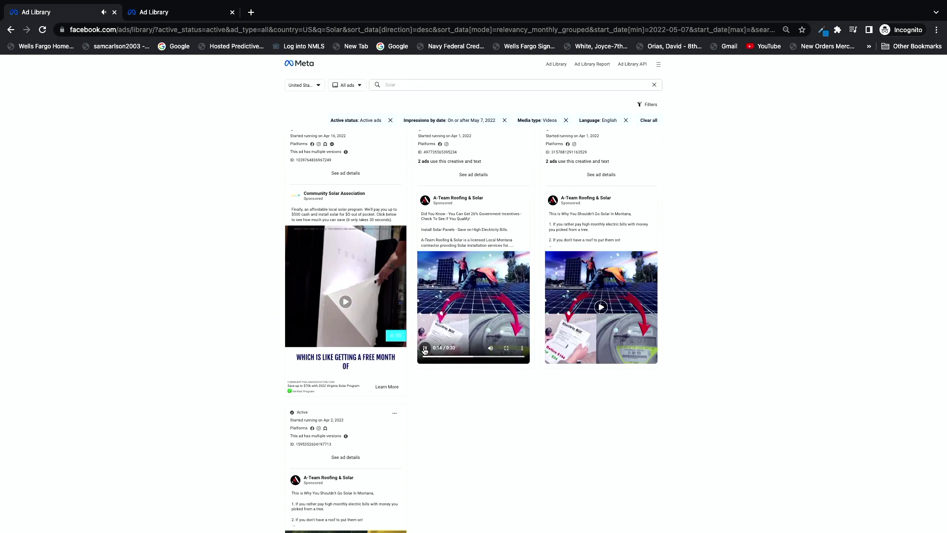
Pause the incentives video at 0:15, expand its full ad copy, and select then deselect the first paragraph
click(425, 349)
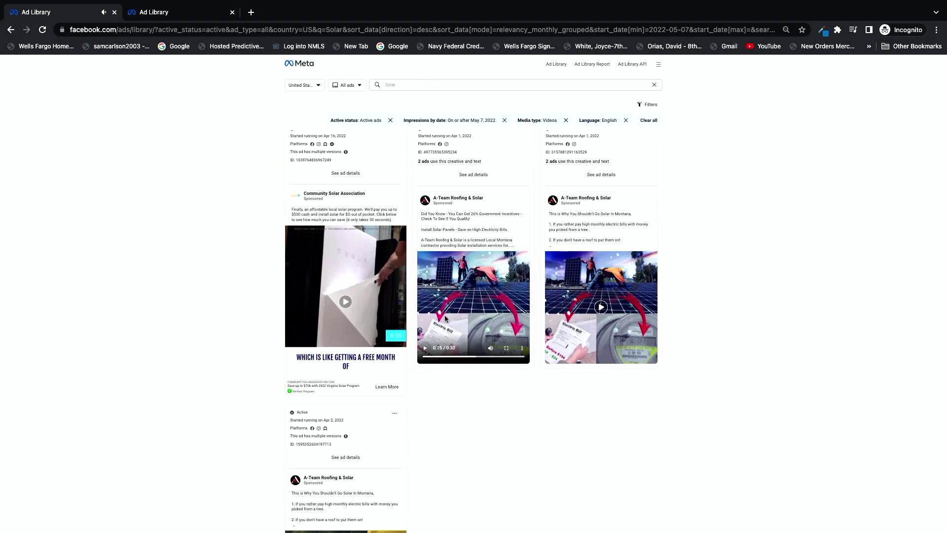
click(502, 240)
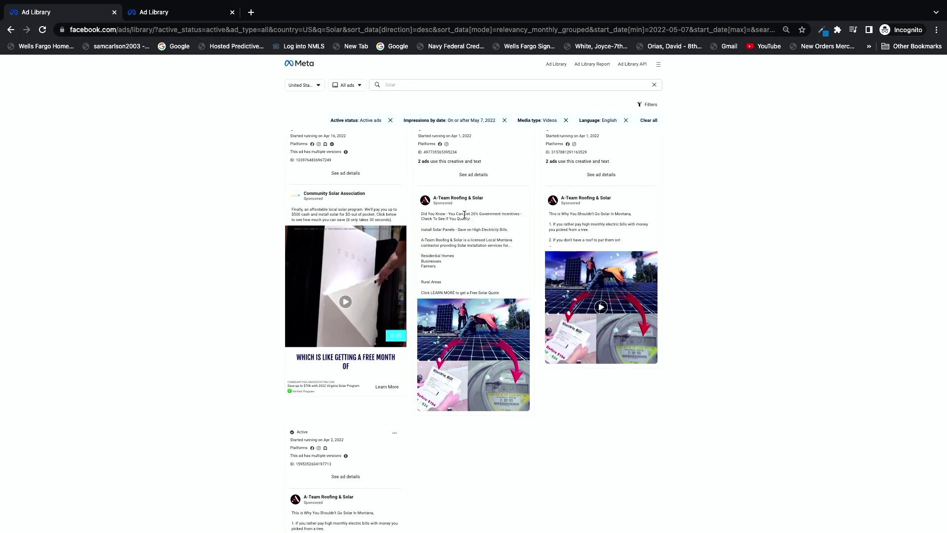
drag(449, 214, 509, 215)
drag(477, 220, 412, 217)
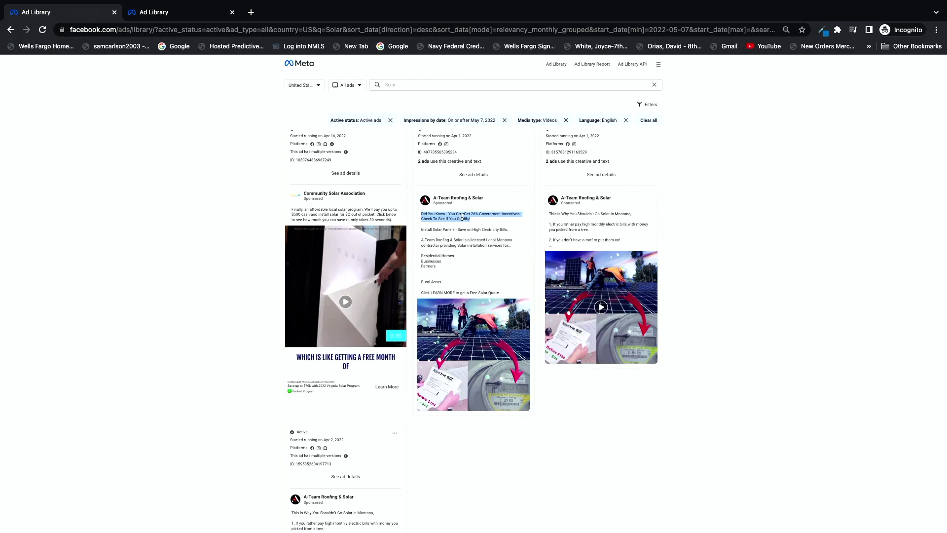
mouse_move(478, 321)
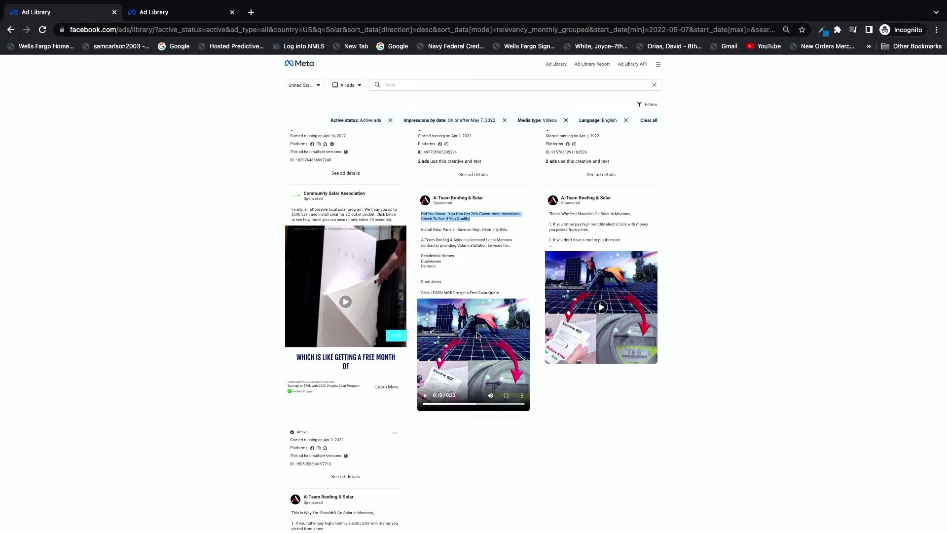
click(476, 220)
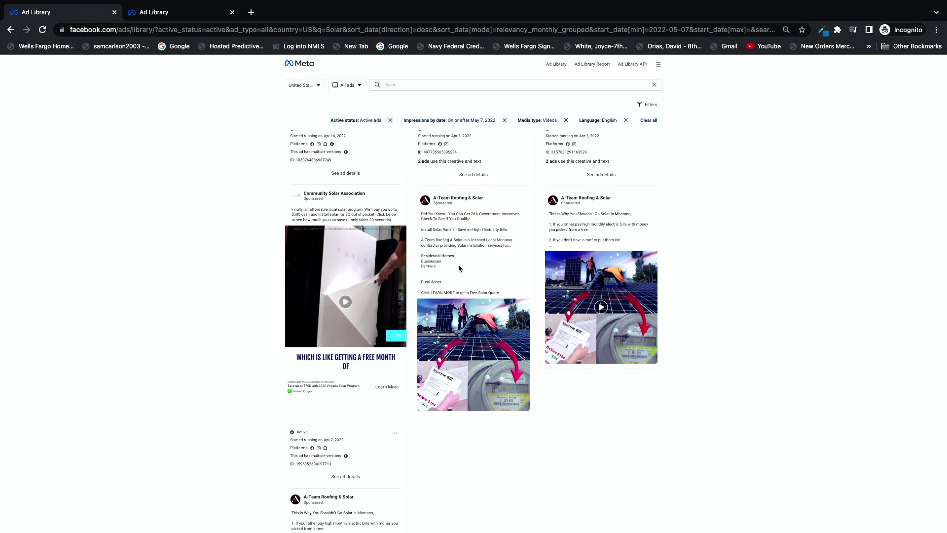
mouse_move(455, 322)
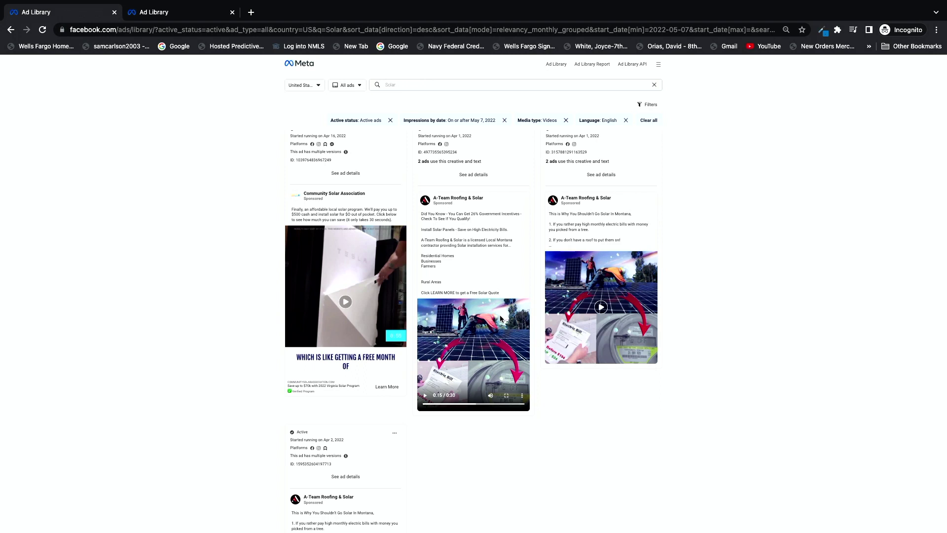
Save the A-Team incentives video to the Desktop with .mp4 appended to its file name
right_click(484, 331)
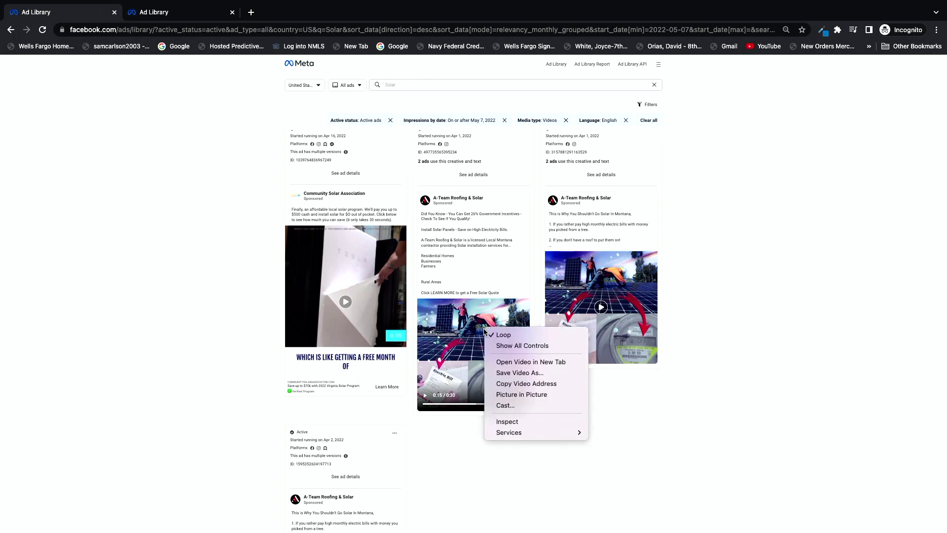
click(501, 374)
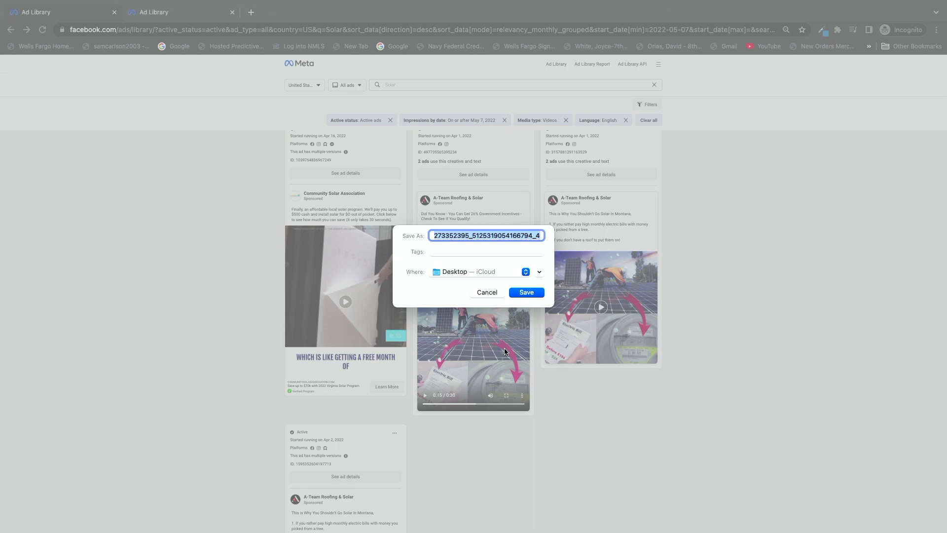
key(Right)
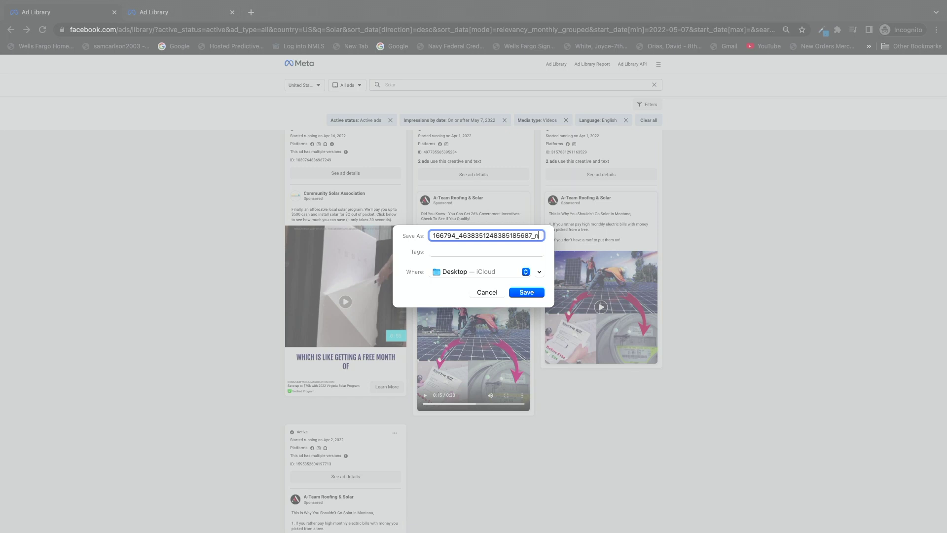
text(.mp)
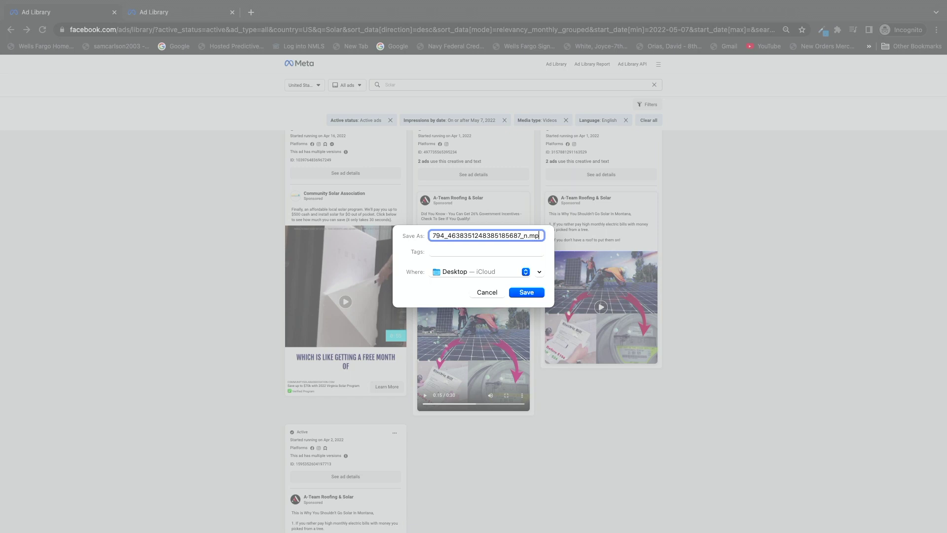
text(4)
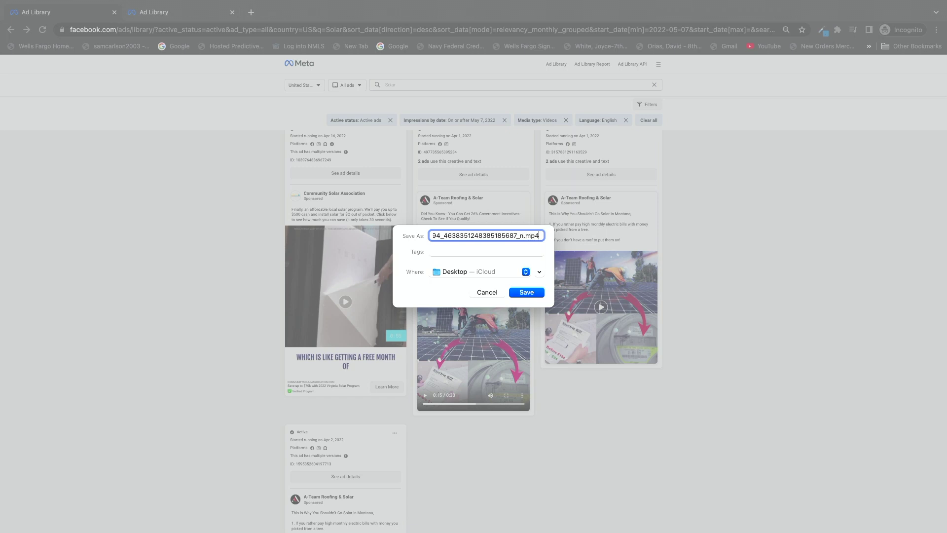
click(527, 293)
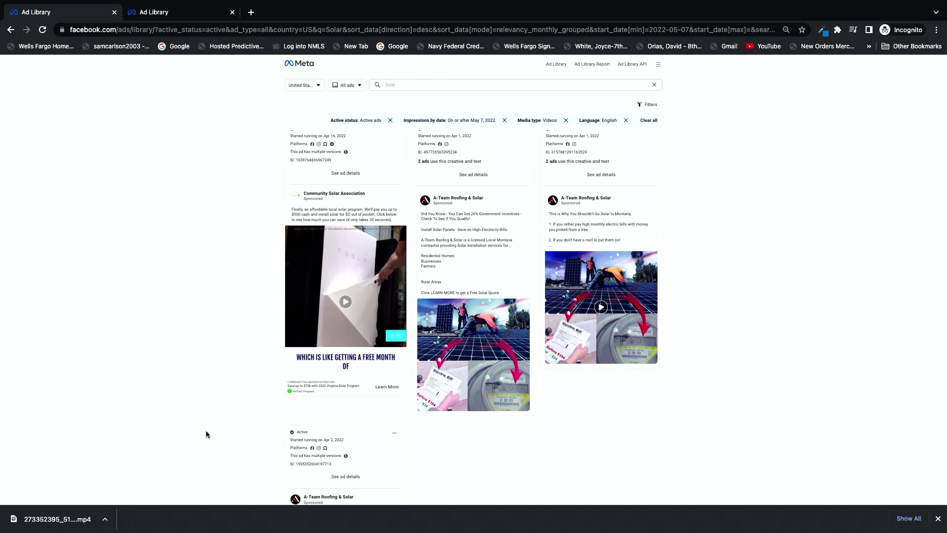
Copy the first line of the A-Team Roofing ad text, then scroll further down the results
mouse_move(475, 373)
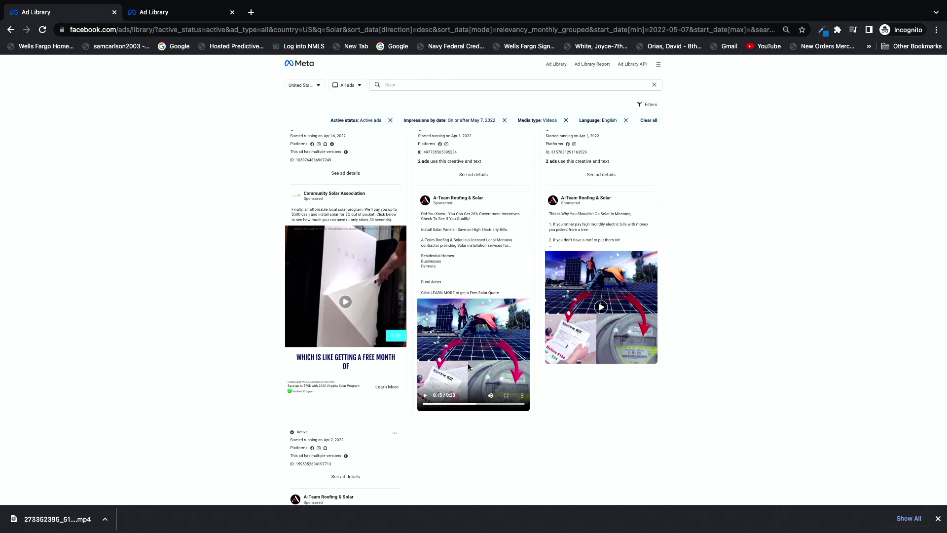
drag(475, 222, 423, 212)
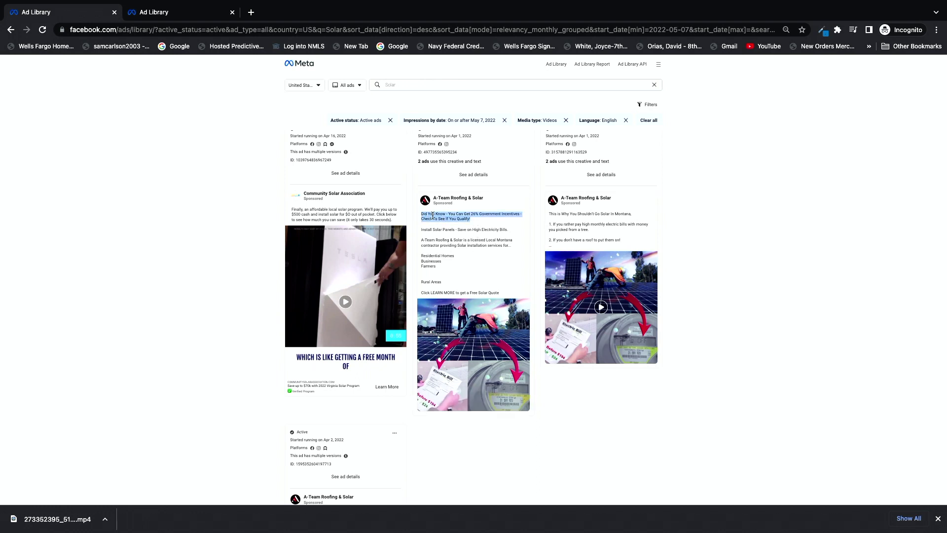
right_click(433, 215)
click(459, 240)
scroll(229, 322, down, 5)
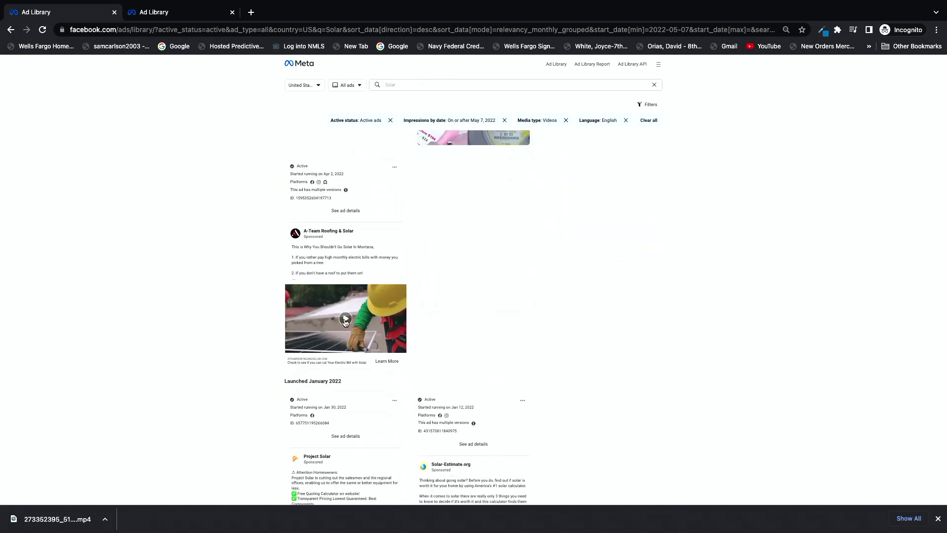
Play the A-Team Roofing & Solar video, then scroll to the Launched January 2022 group
click(346, 318)
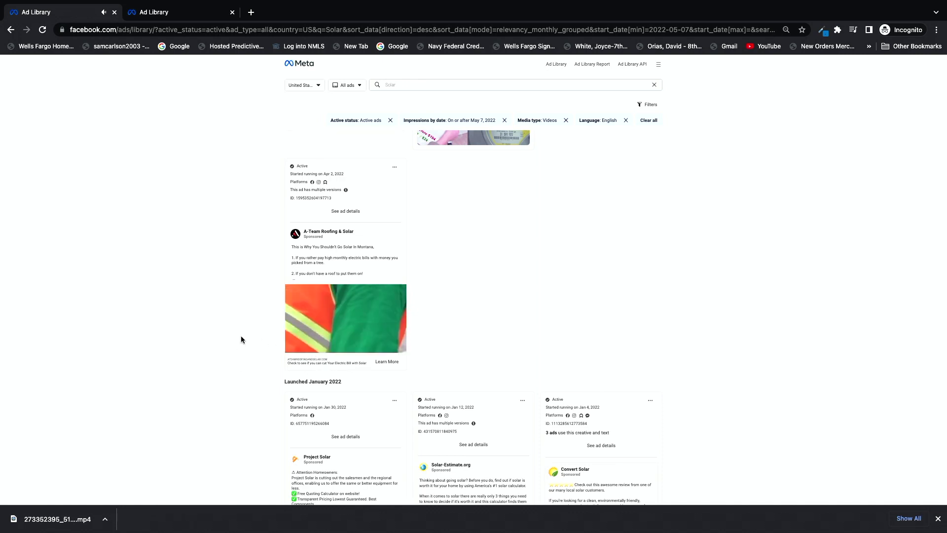
scroll(416, 298, up, 2)
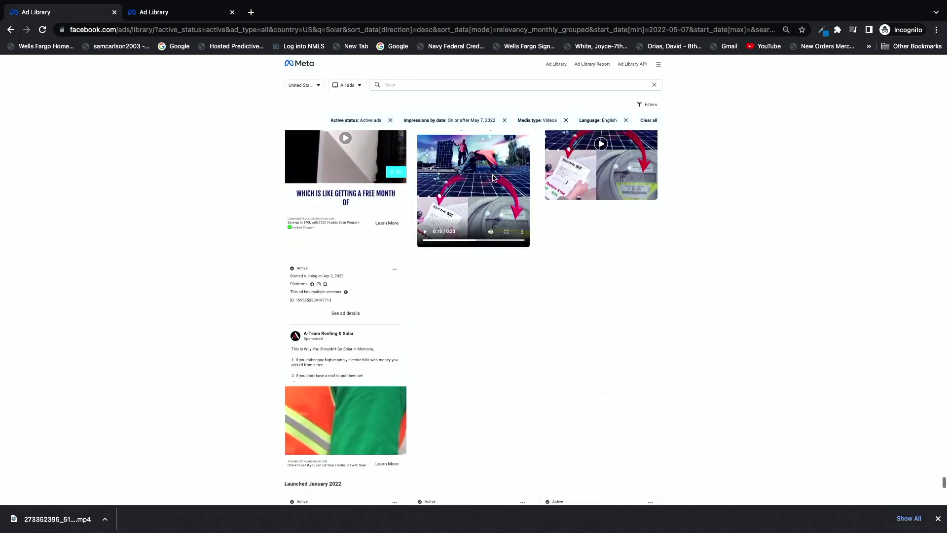
scroll(437, 357, down, 3)
scroll(437, 354, up, 4)
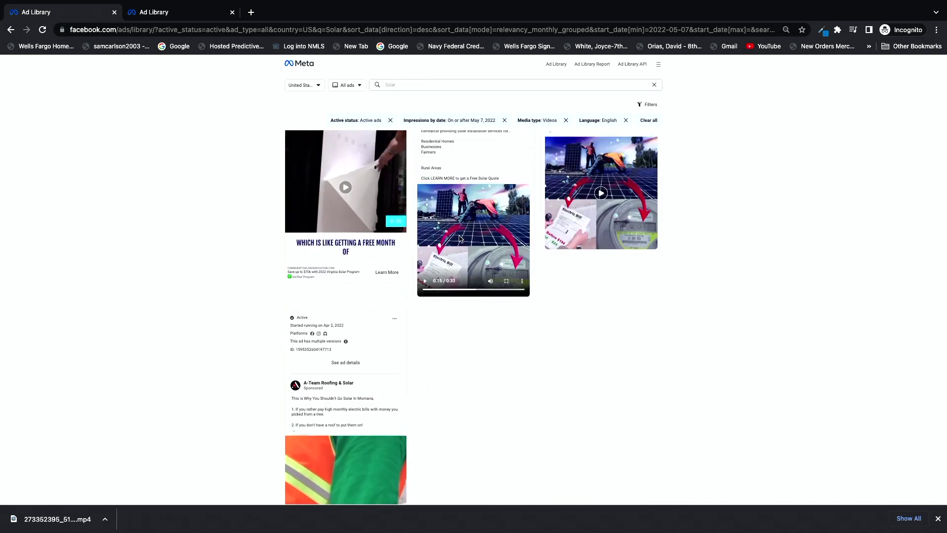
scroll(457, 239, up, 4)
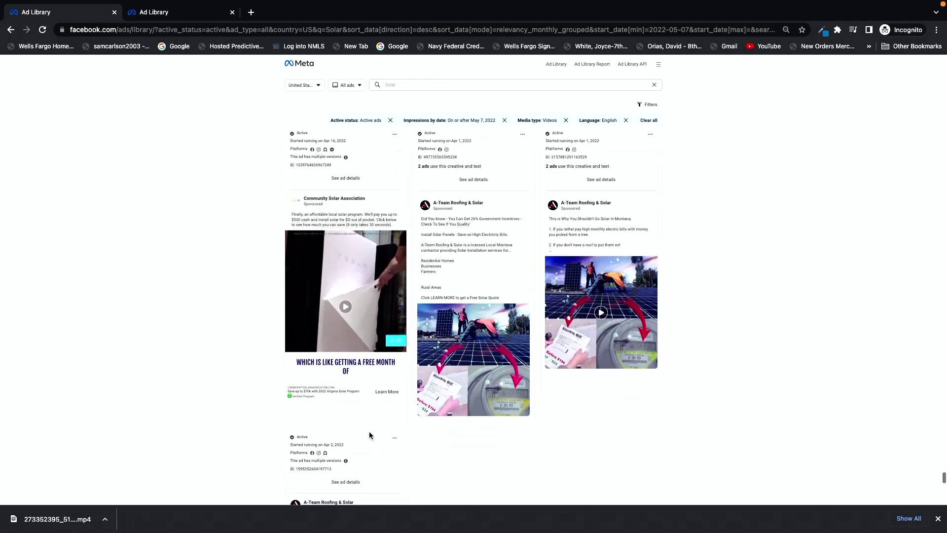
scroll(369, 431, down, 4)
scroll(364, 438, down, 1)
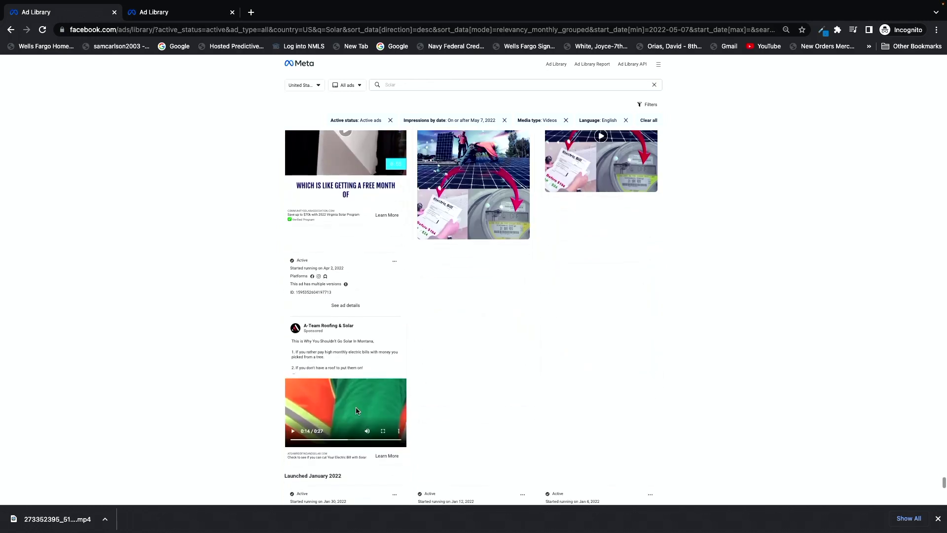
scroll(360, 409, down, 4)
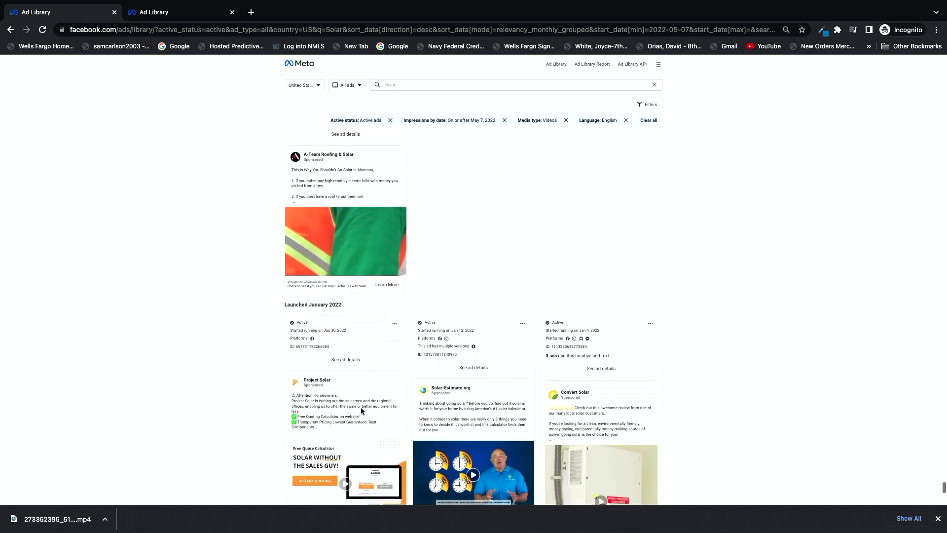
scroll(360, 407, down, 3)
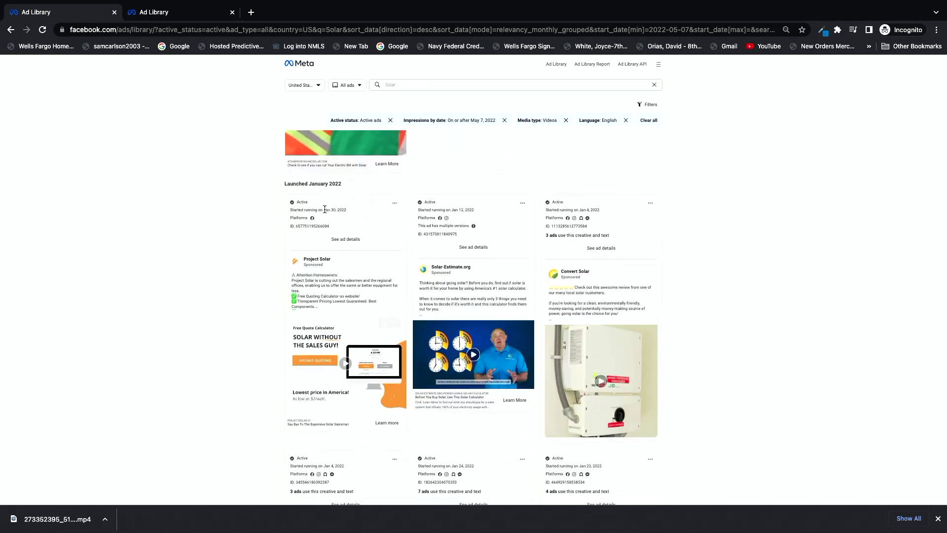
Expand and select the Project Solar ad's full text, then start its video playing
drag(349, 213, 327, 209)
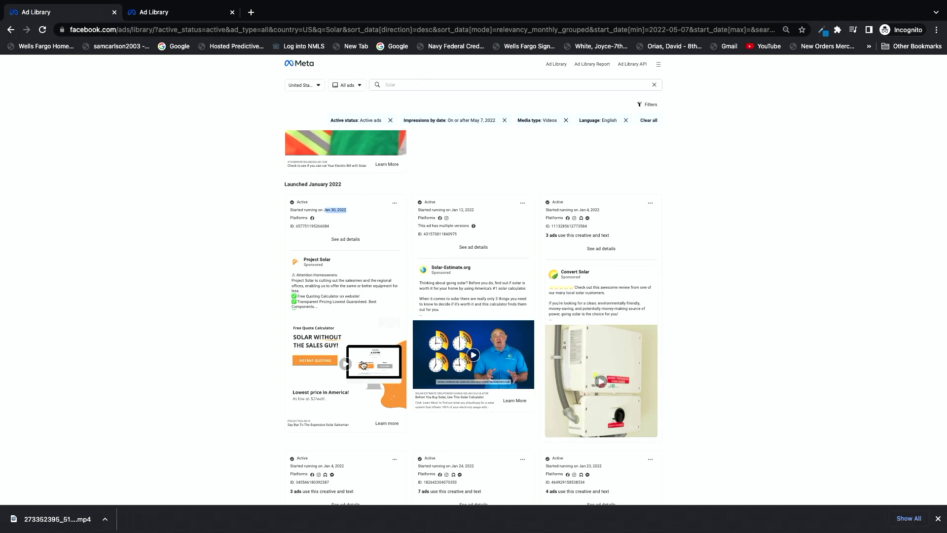
click(340, 300)
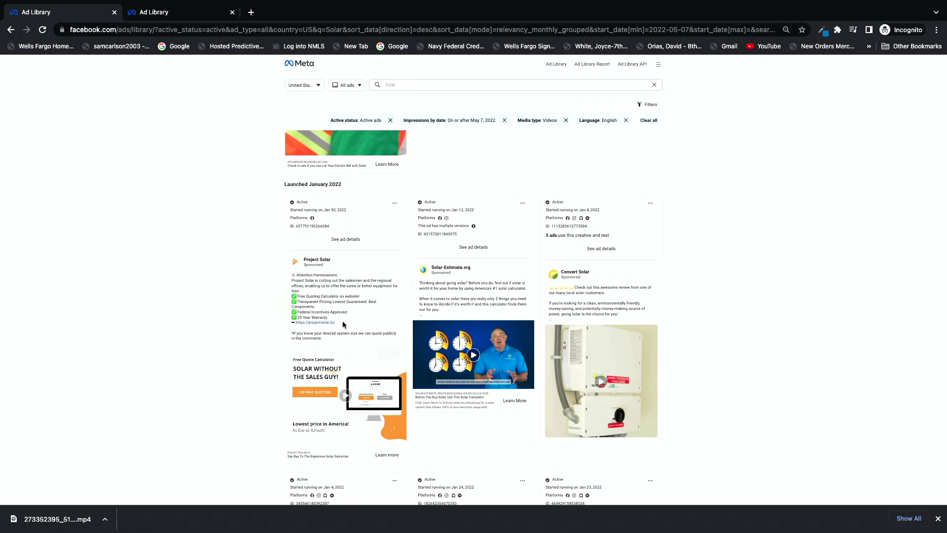
drag(328, 341, 289, 278)
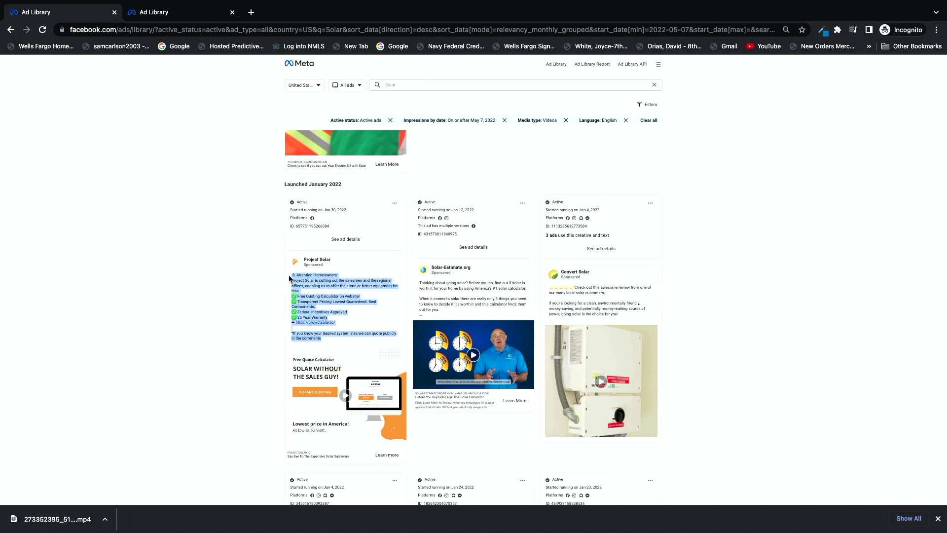
click(345, 397)
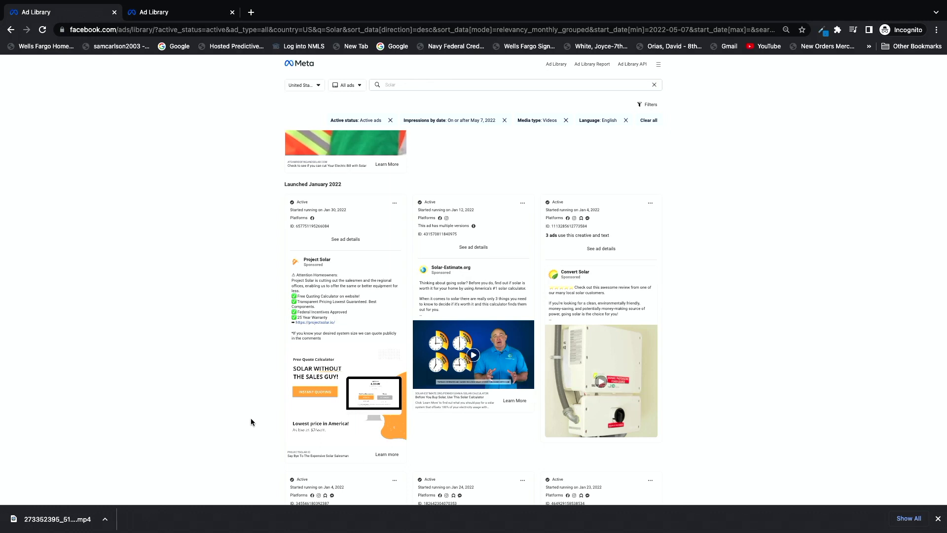
scroll(277, 407, down, 1)
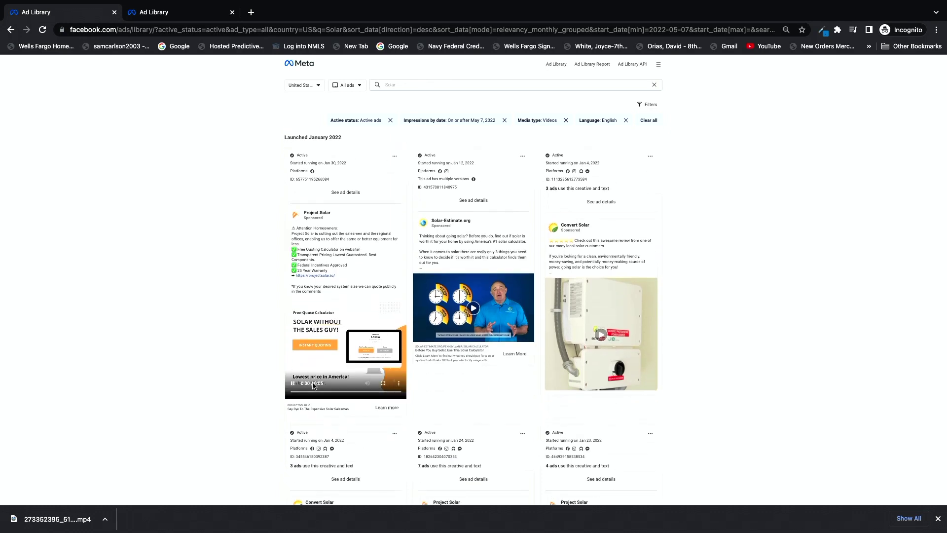
Save the Project Solar video to the Desktop with .mp4 appended to its file name
click(293, 385)
right_click(335, 356)
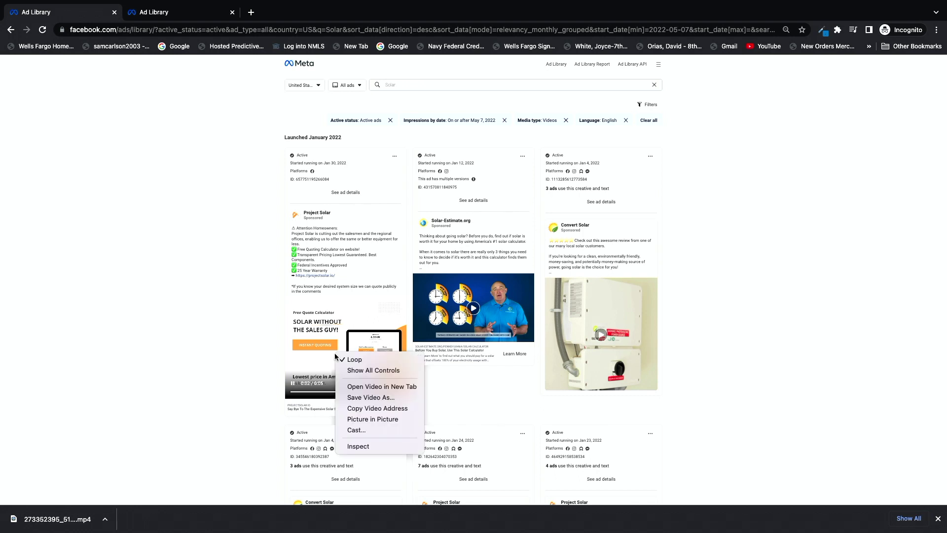
click(364, 397)
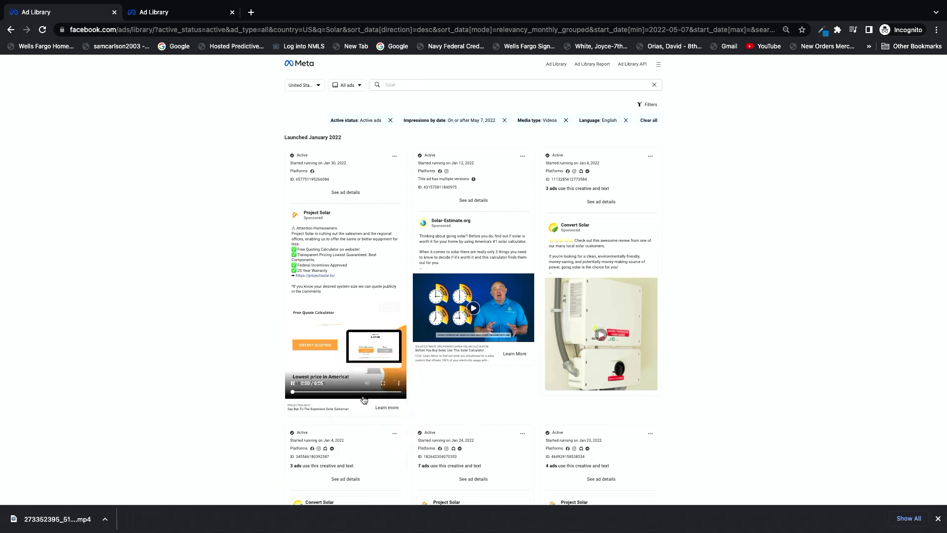
key(Right)
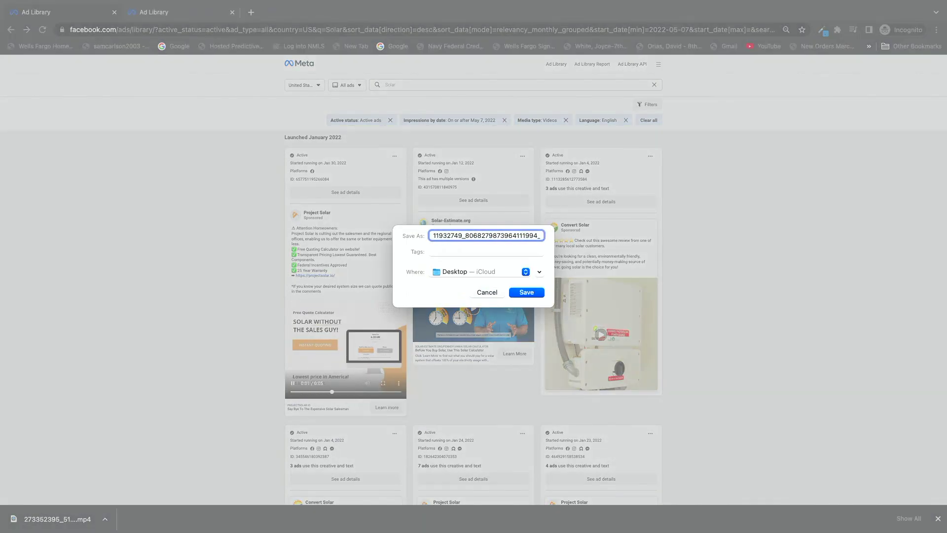
text(.mp4)
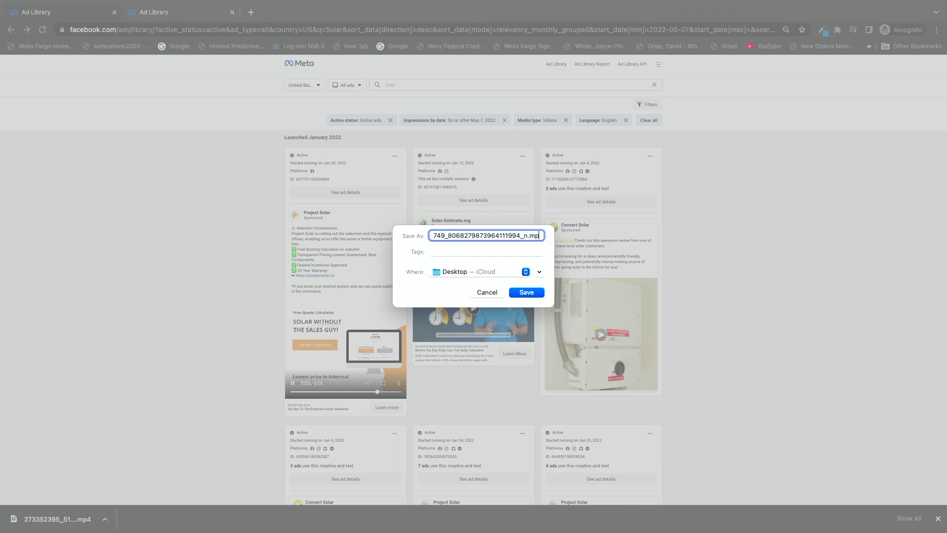
click(537, 294)
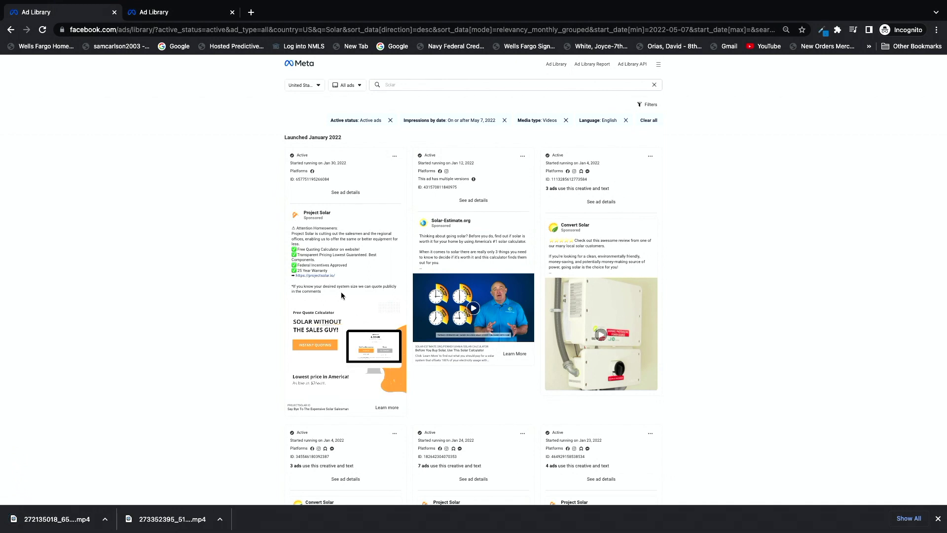
Highlight and copy the Project Solar ad text
drag(322, 292, 285, 229)
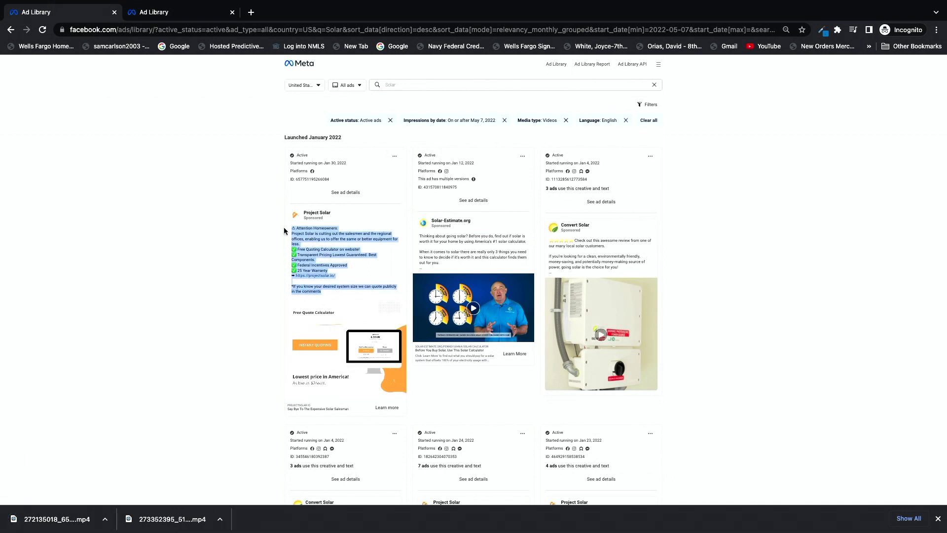
right_click(309, 235)
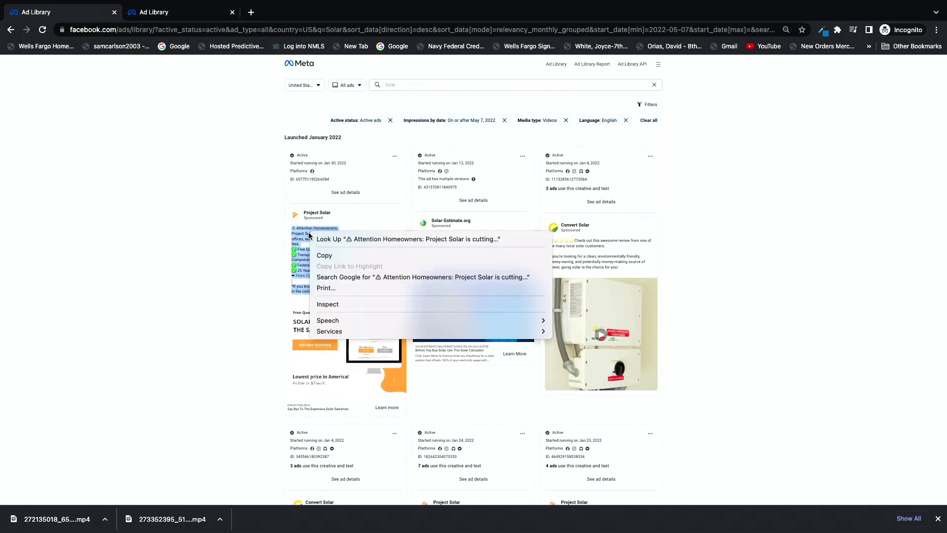
click(331, 255)
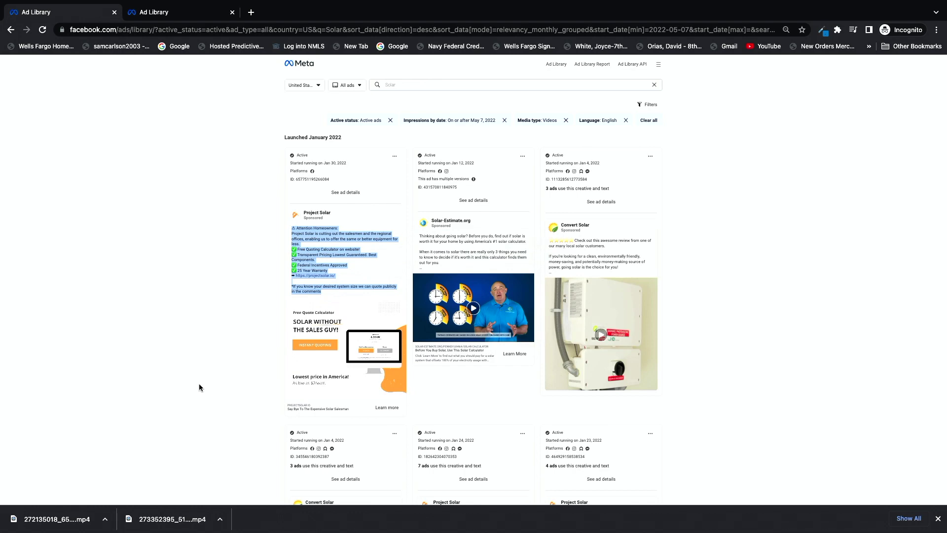